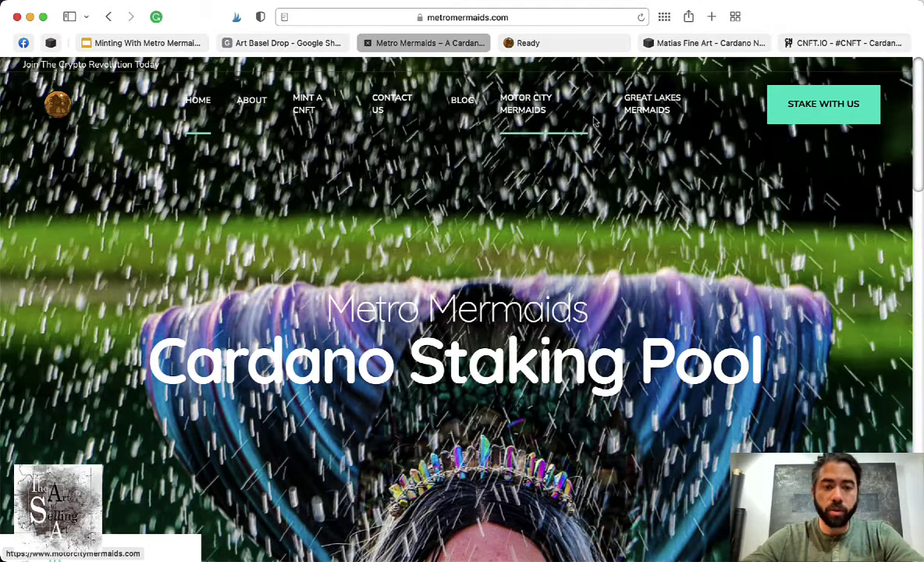
- Bring forward the 'How to mint with Mermada' note listing the four minting steps
mouse_move(380, 546)
click(317, 539)
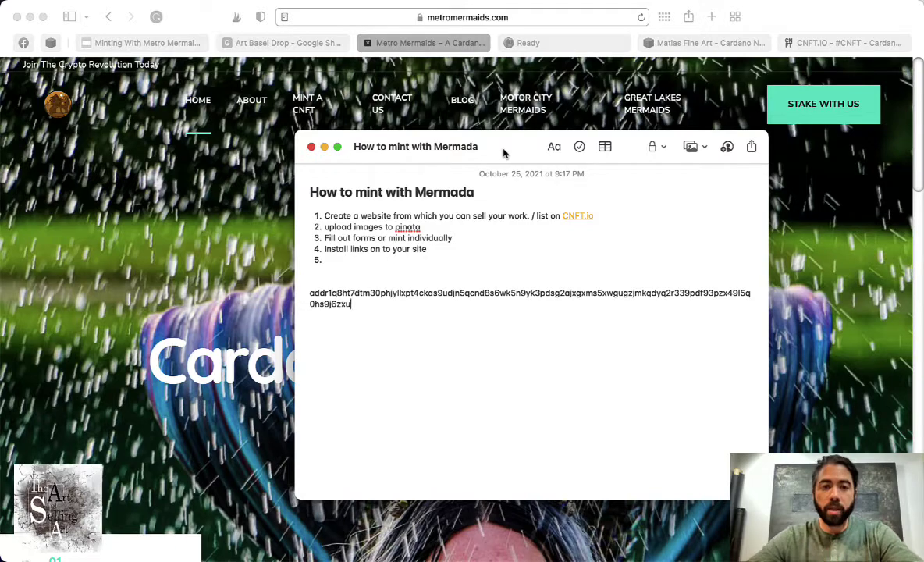
drag(518, 150, 471, 141)
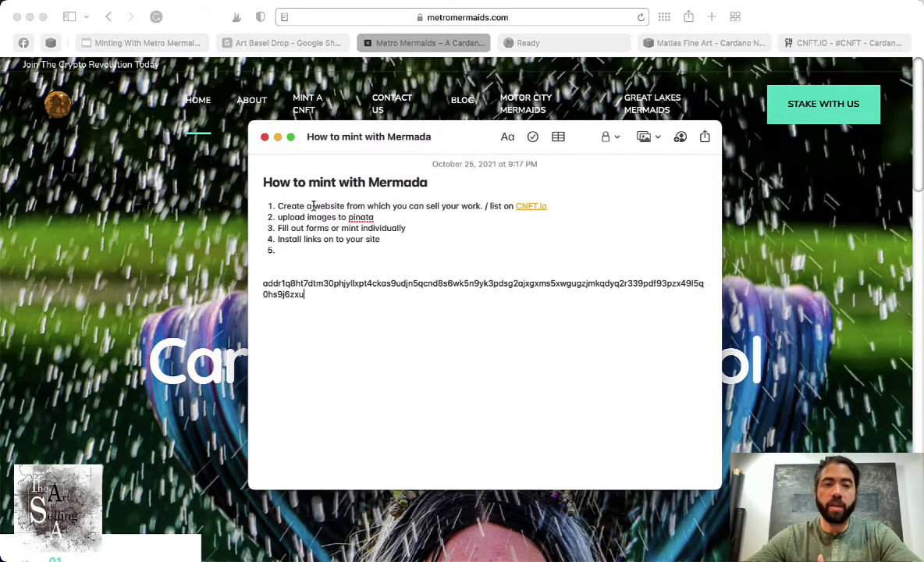
drag(277, 206, 551, 203)
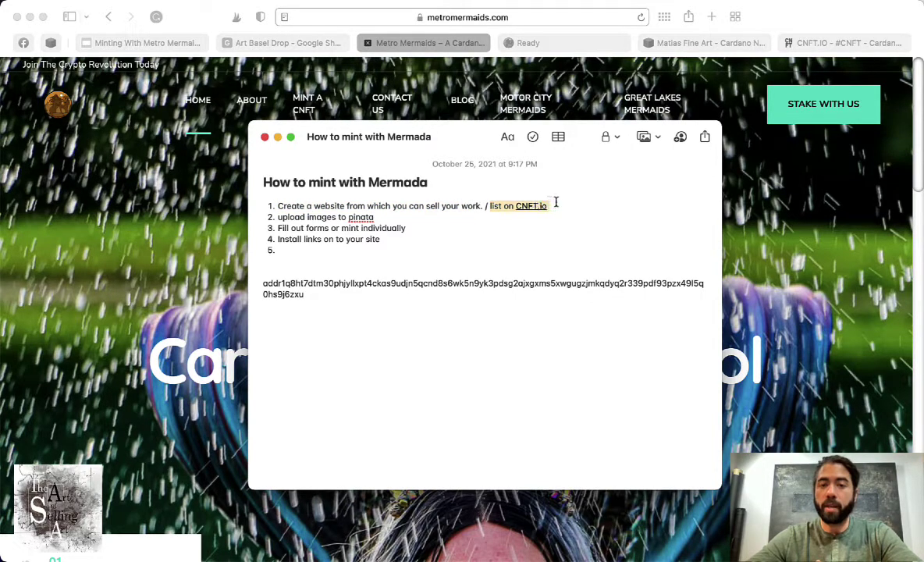
triple_click(555, 202)
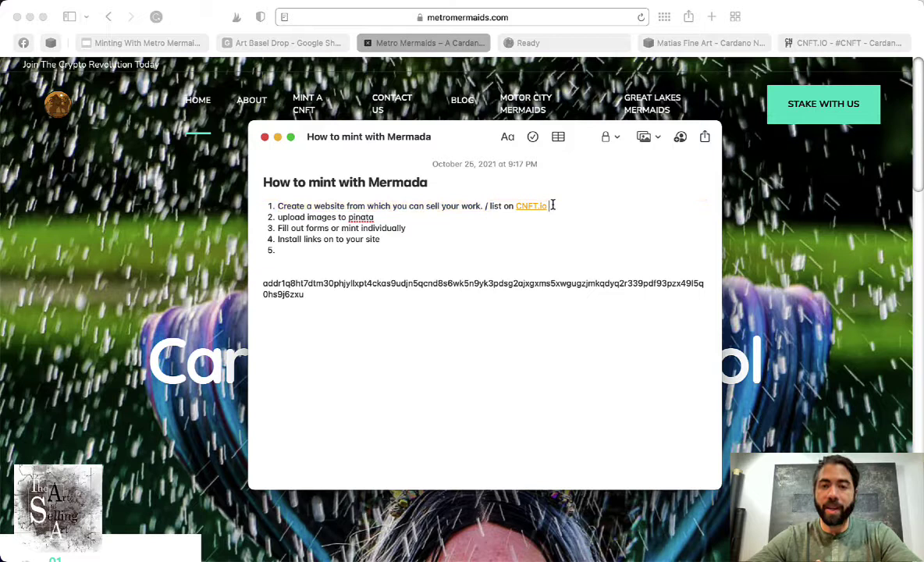
drag(553, 205, 483, 203)
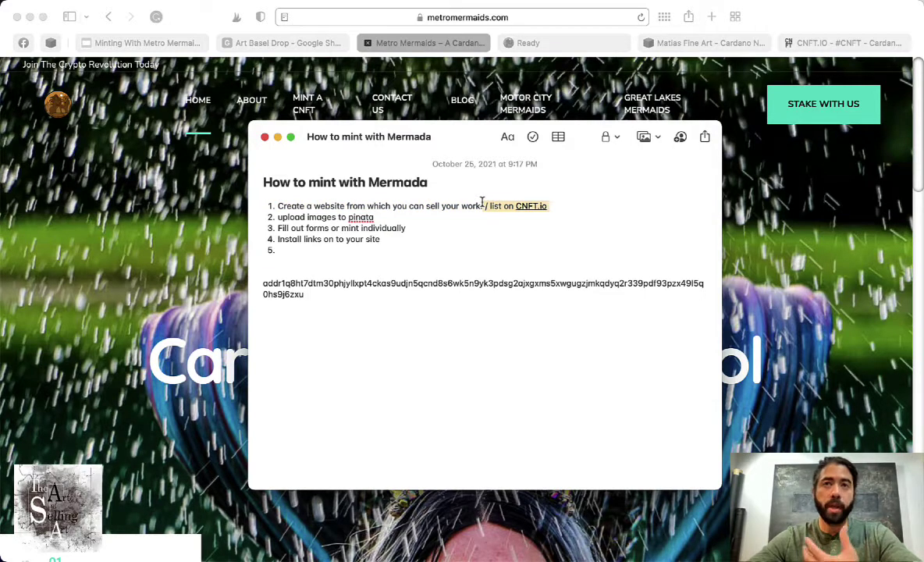
click(339, 218)
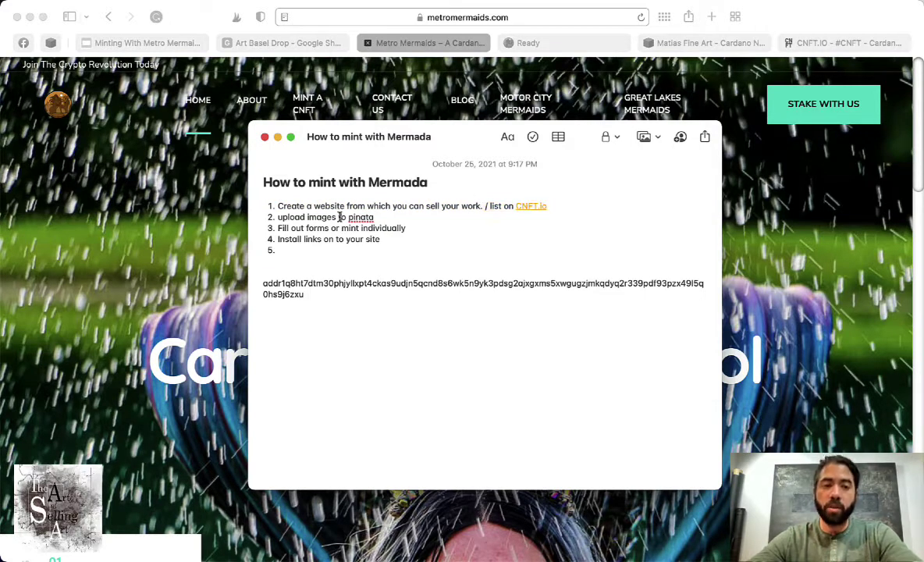
drag(309, 217, 388, 214)
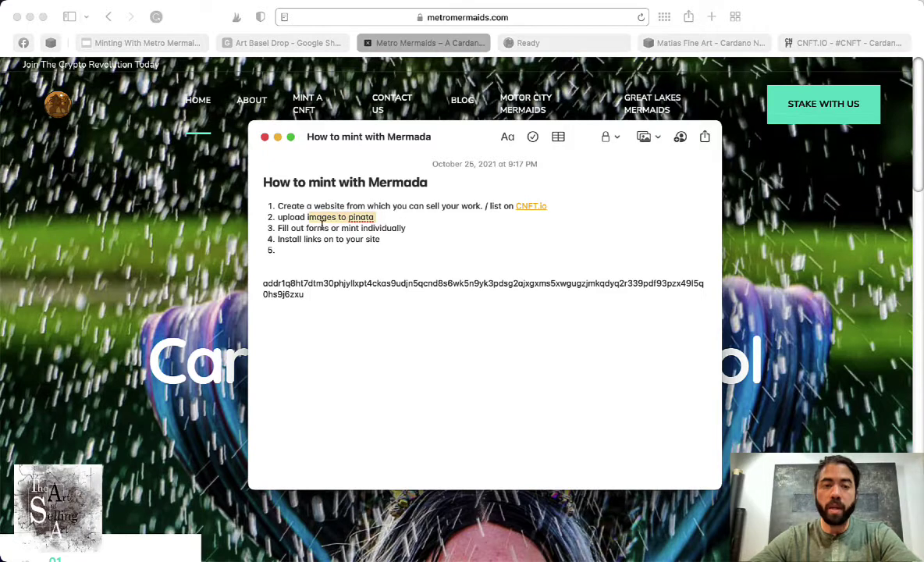
mouse_move(297, 228)
mouse_down()
mouse_move(405, 228)
mouse_move(392, 240)
mouse_move(285, 239)
mouse_up()
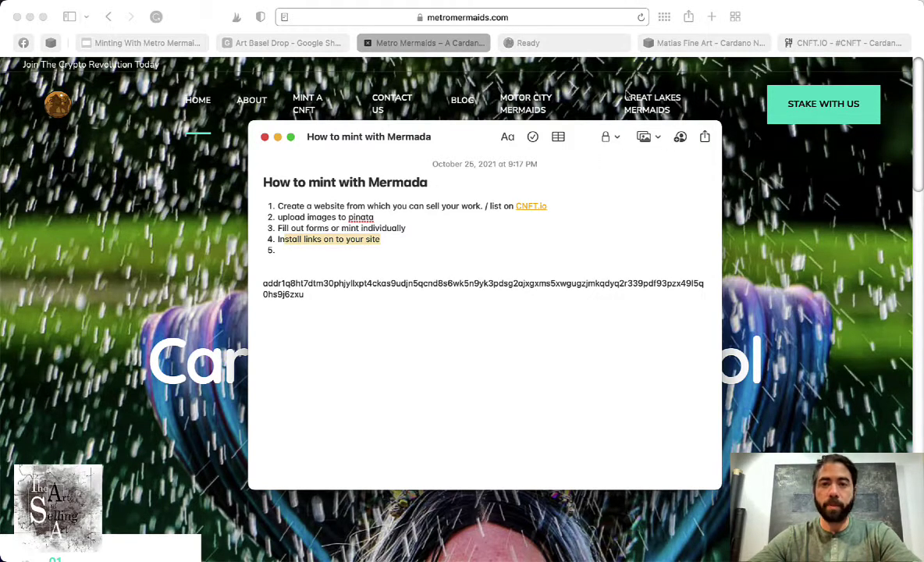
click(372, 208)
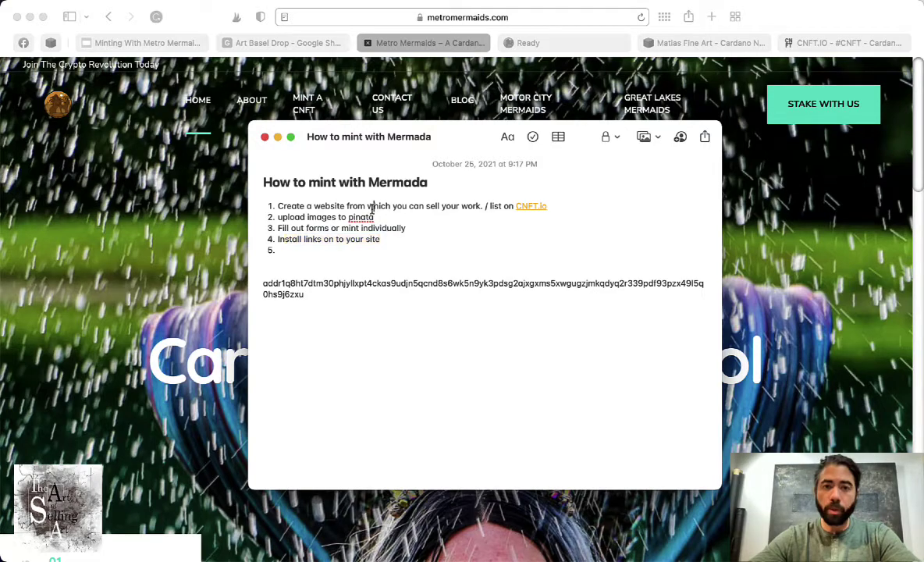
- Switch to the Matias Fine Art tab and browse the Shi Shi Collection, including Chasing Butterflies sold for 2222ADA
click(707, 43)
scroll(586, 282, down, 10)
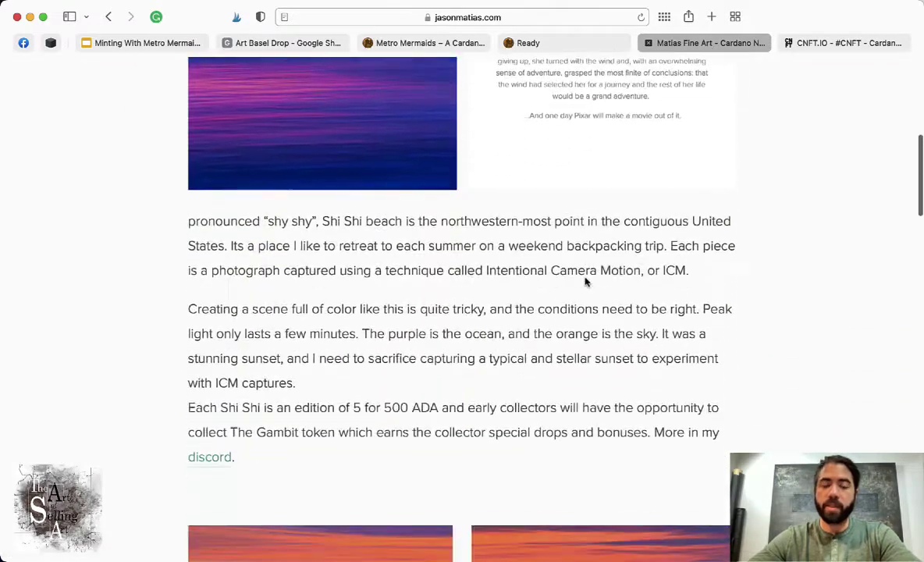
scroll(586, 278, up, 10)
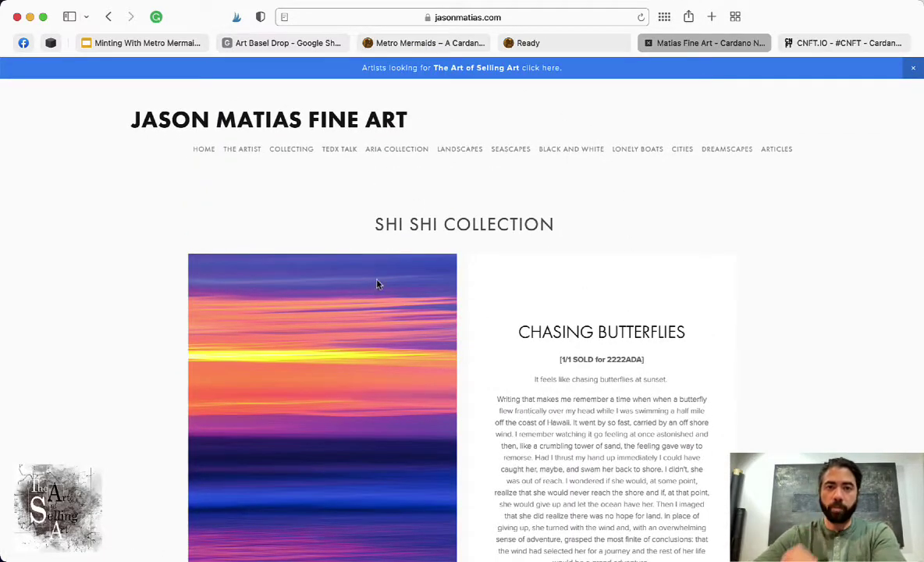
scroll(536, 369, down, 3)
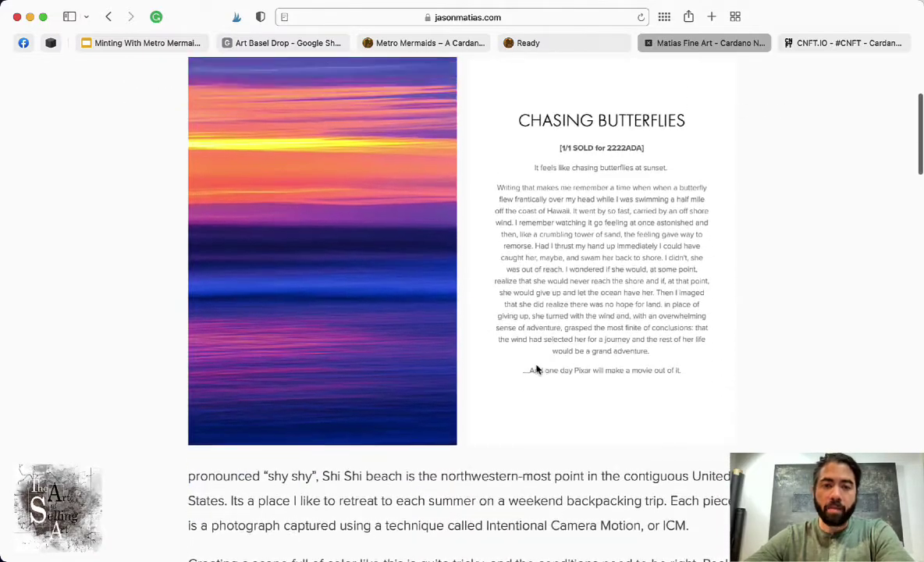
scroll(536, 369, up, 3)
scroll(537, 368, down, 10)
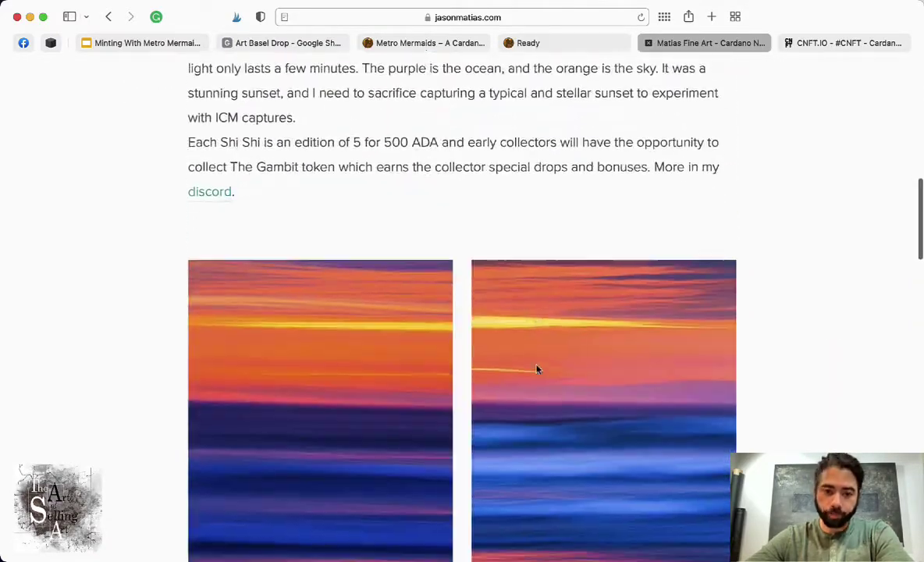
scroll(536, 368, down, 3)
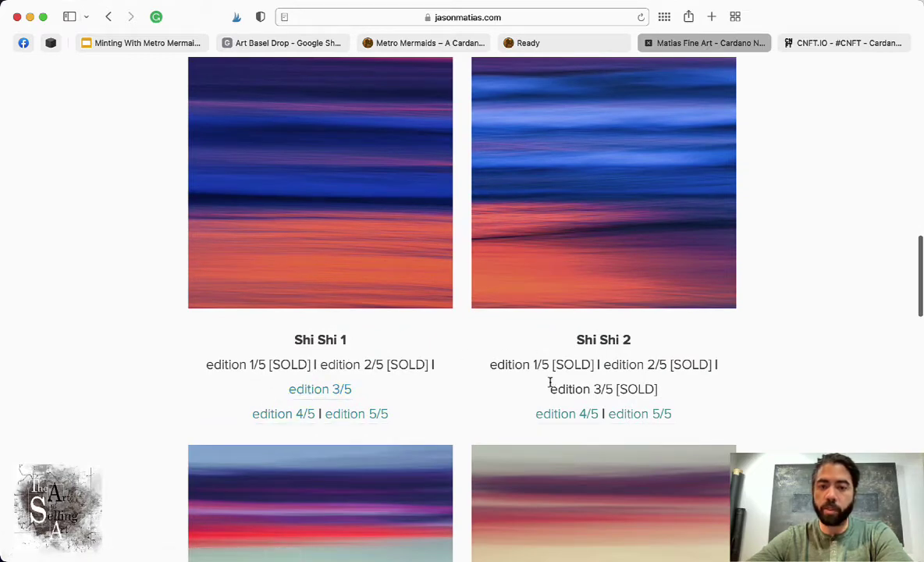
scroll(551, 383, down, 1)
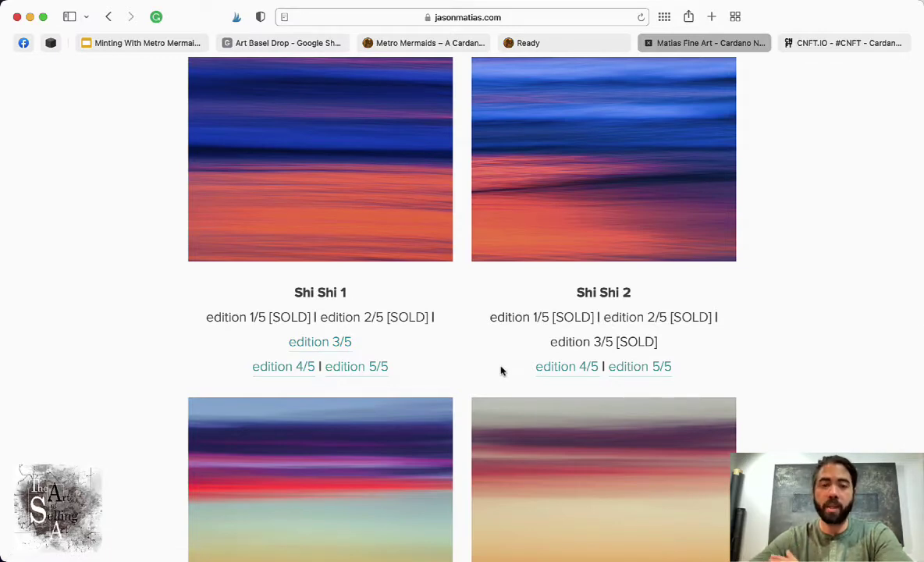
scroll(501, 371, down, 5)
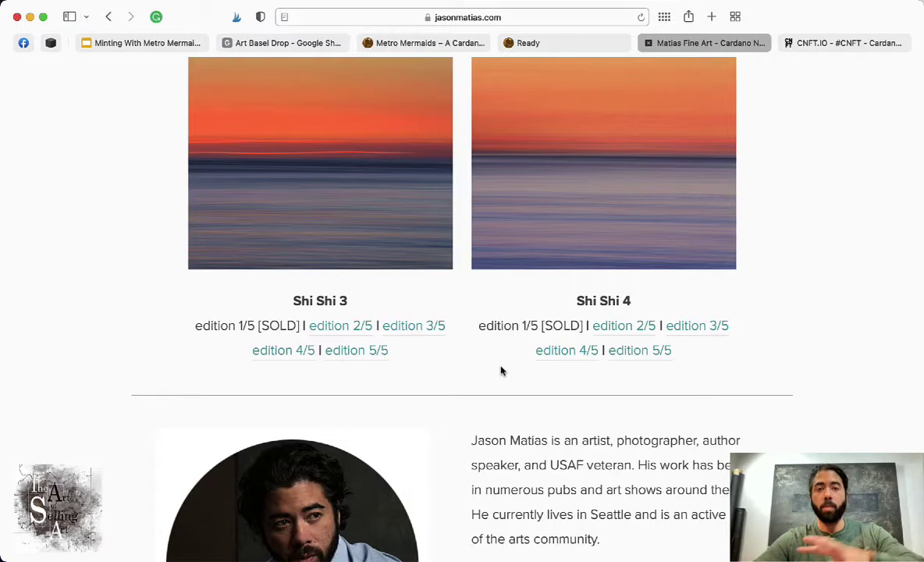
scroll(501, 371, down, 5)
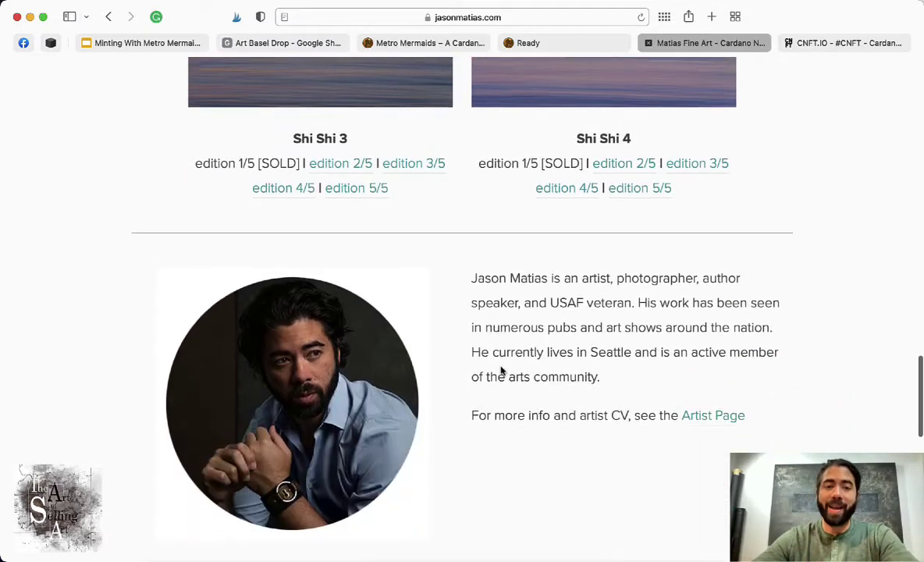
scroll(501, 371, up, 15)
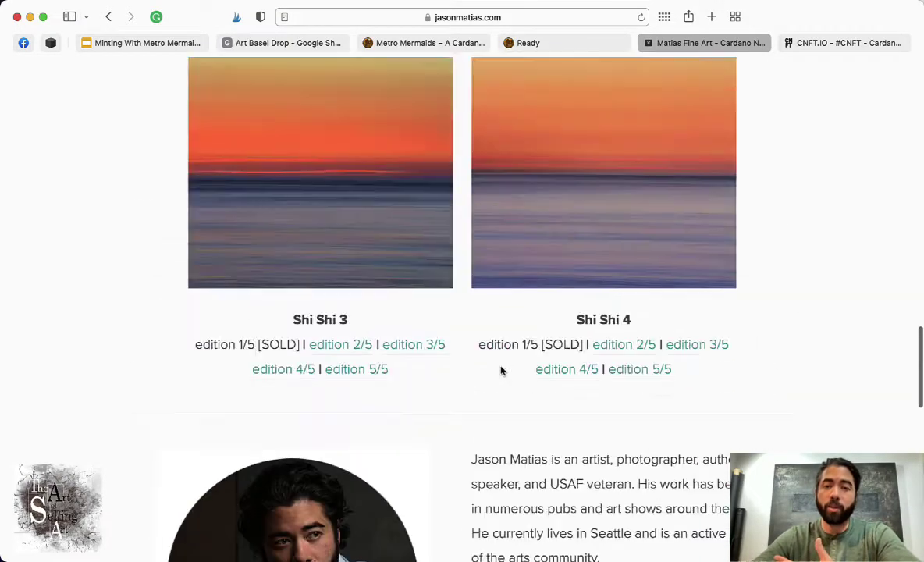
scroll(502, 371, up, 3)
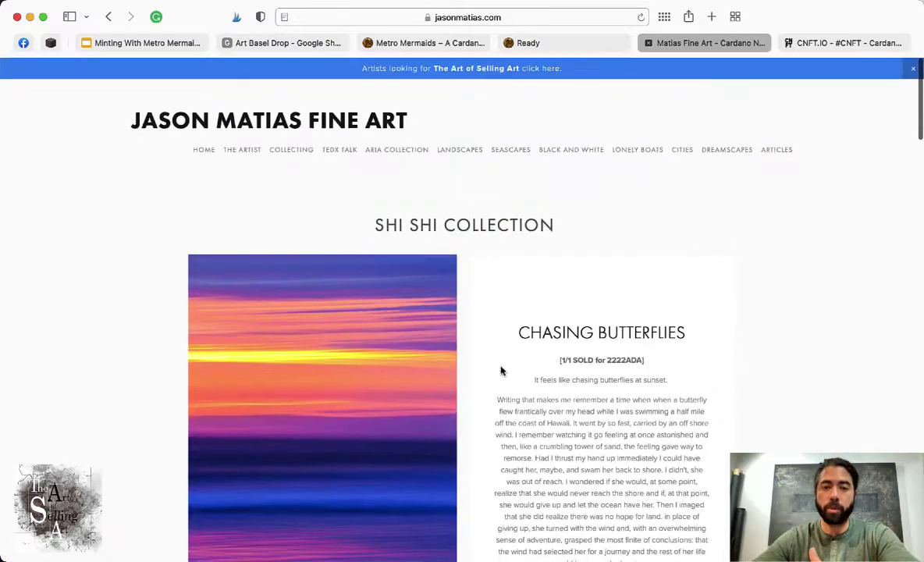
scroll(502, 371, down, 7)
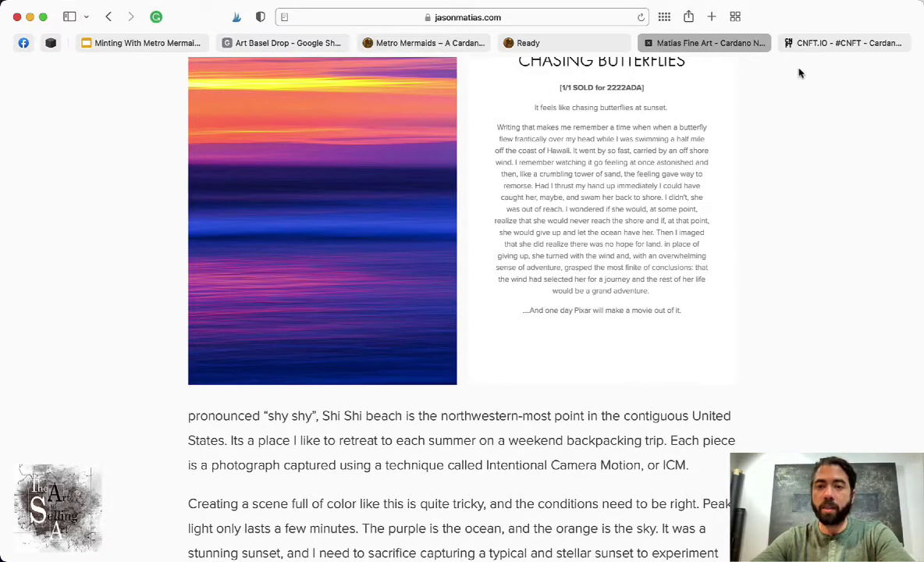
- Bring the Pinata window forward and return to the Pin Manager file list
key(super+Tab)
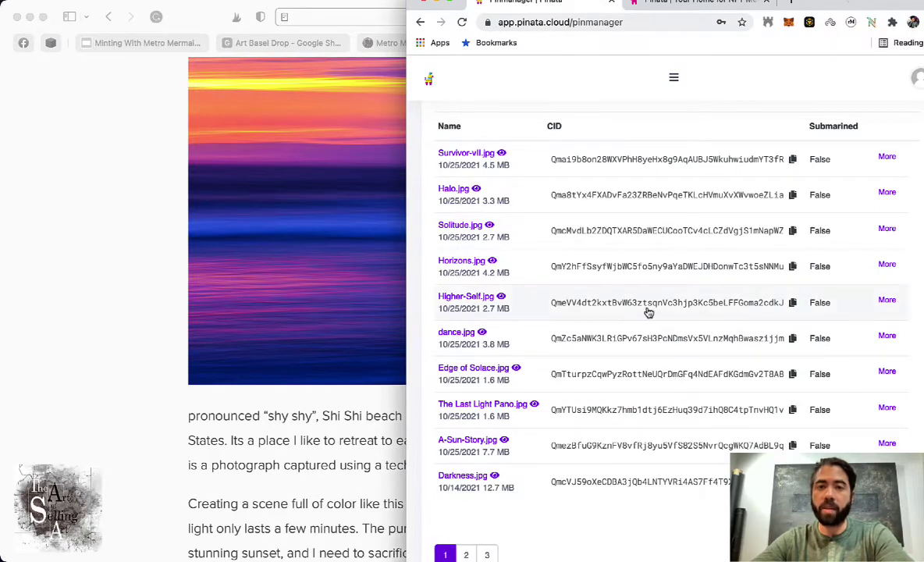
scroll(649, 312, up, 5)
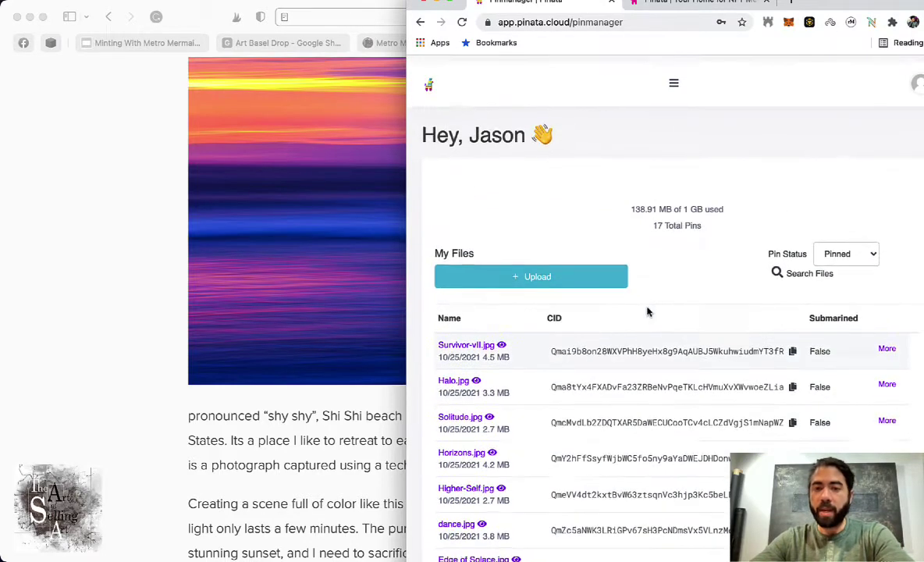
click(513, 22)
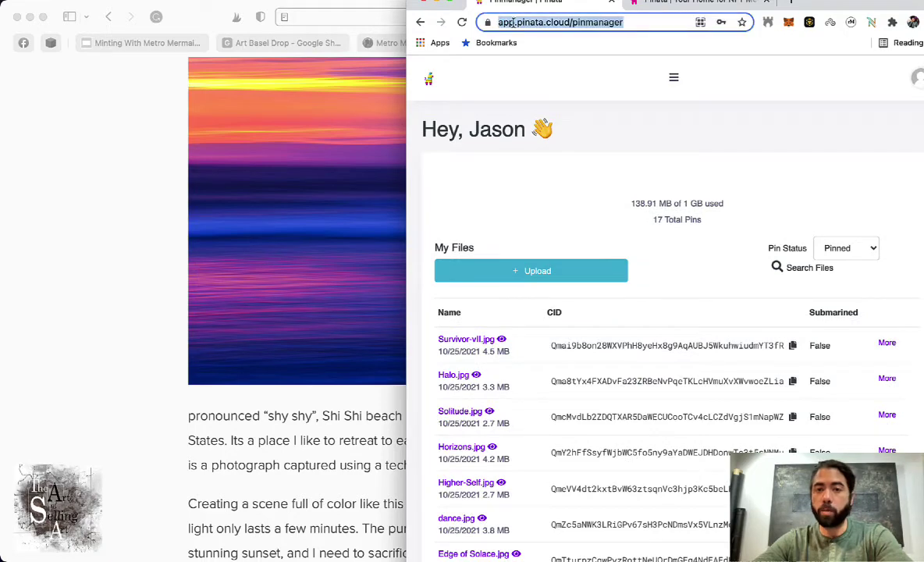
click(675, 4)
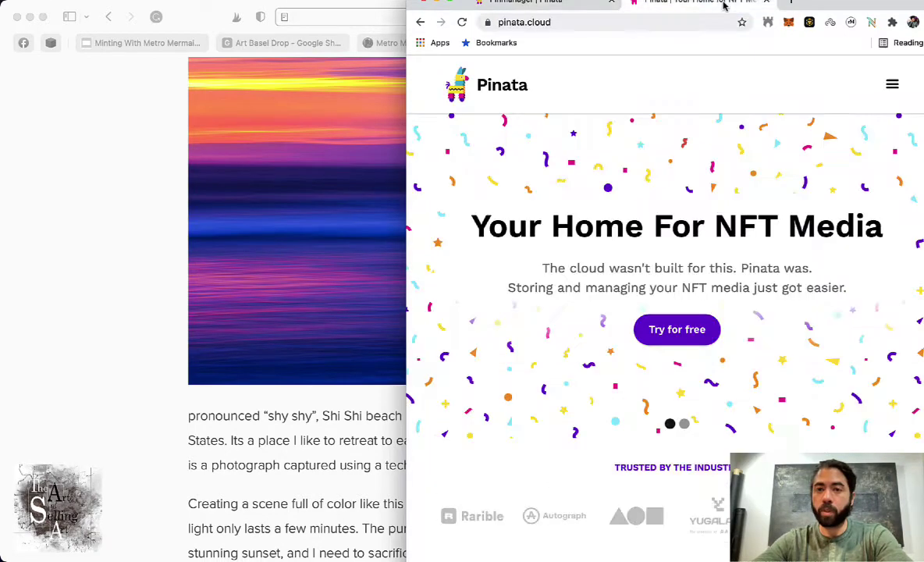
click(525, 4)
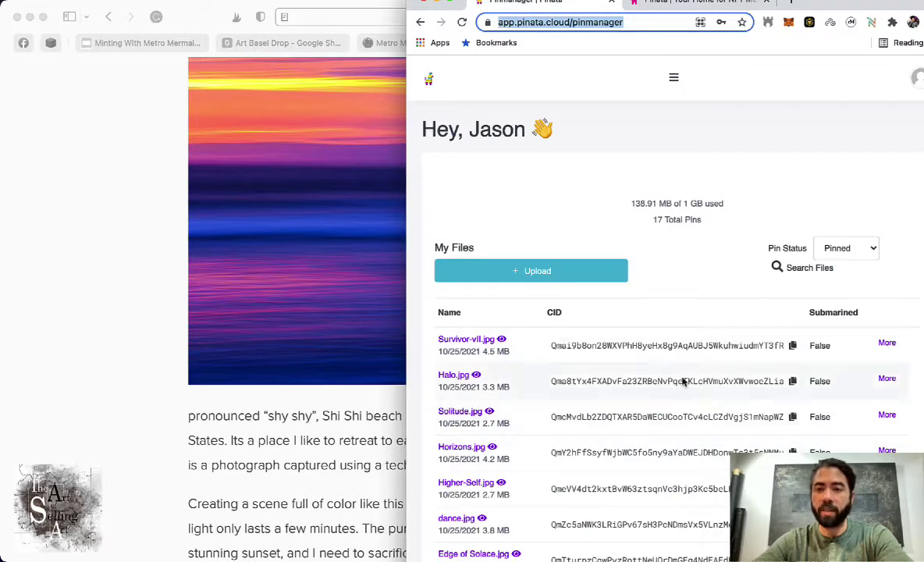
- Open and close the Upload > File dialog, then scroll the pinned files such as Halo.jpg and Solitude.jpg
click(575, 275)
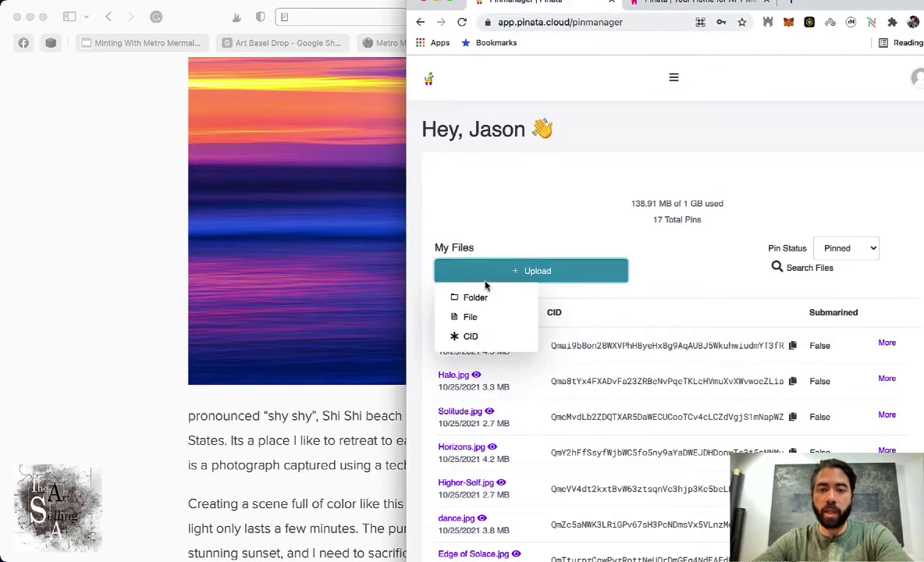
click(460, 316)
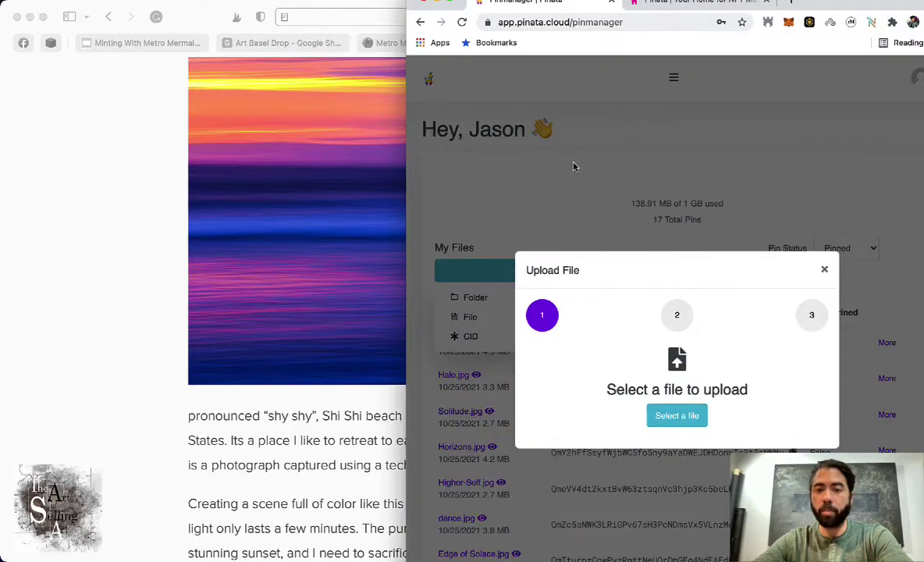
click(573, 166)
scroll(750, 413, down, 5)
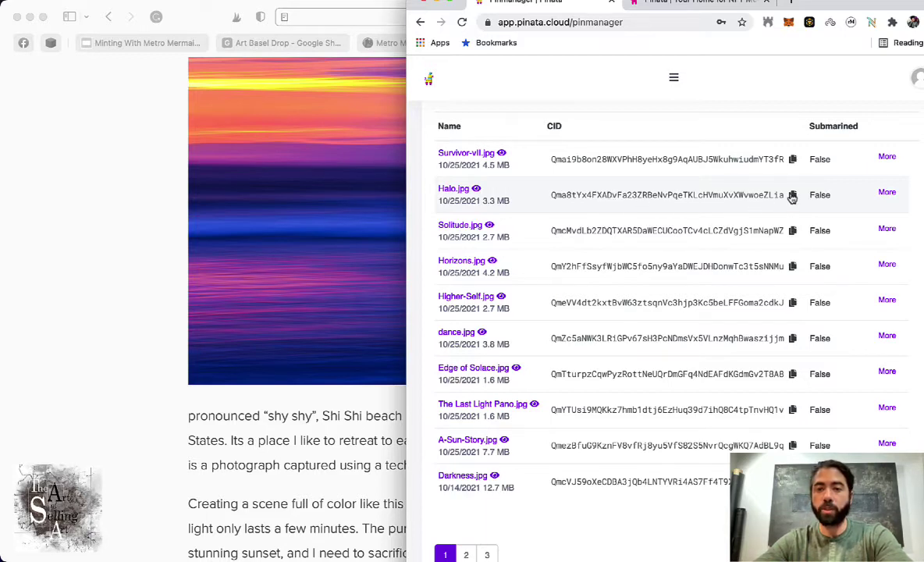
click(94, 212)
click(414, 43)
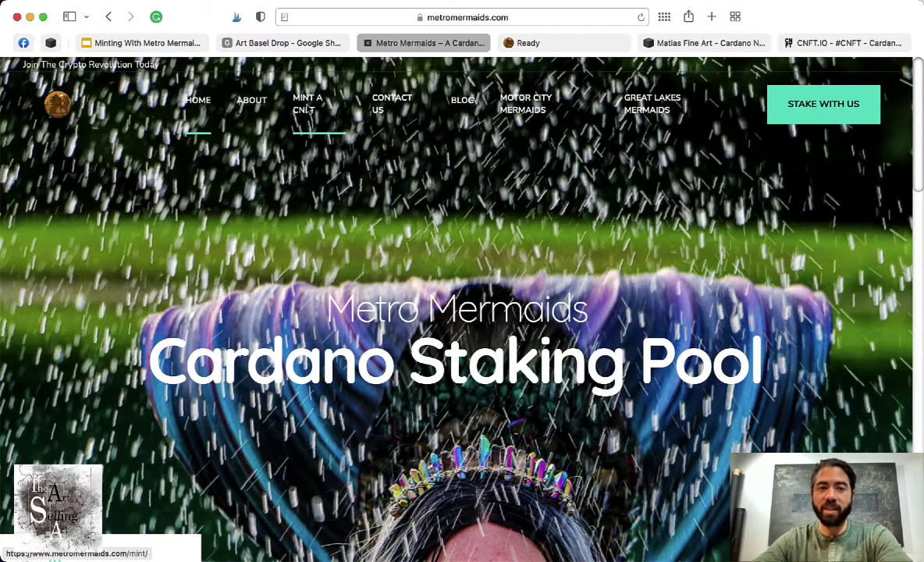
click(310, 108)
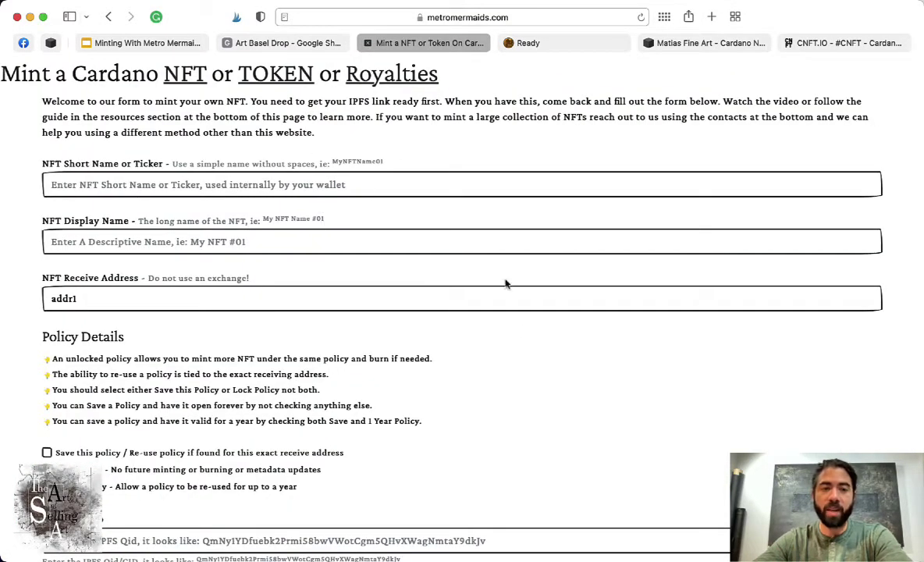
scroll(279, 398, down, 8)
scroll(279, 398, up, 6)
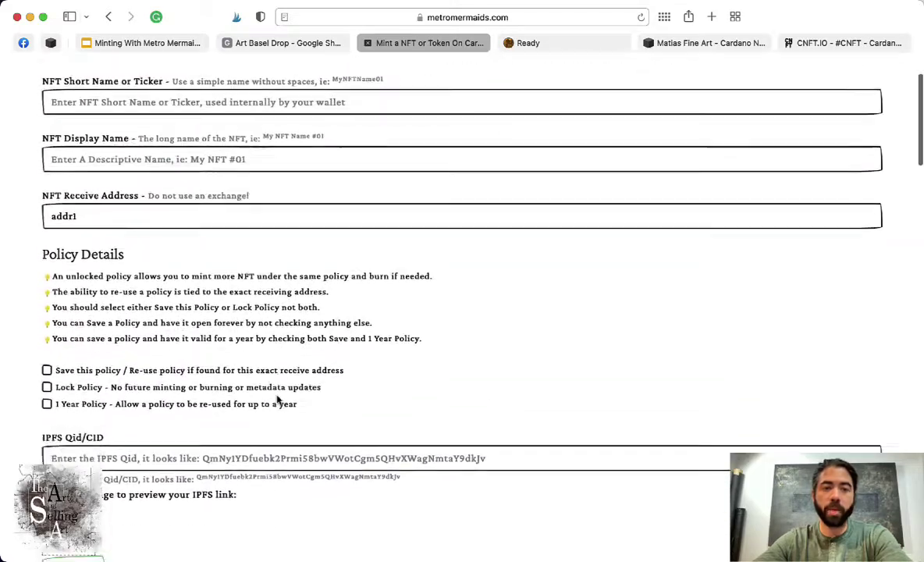
scroll(277, 398, down, 6)
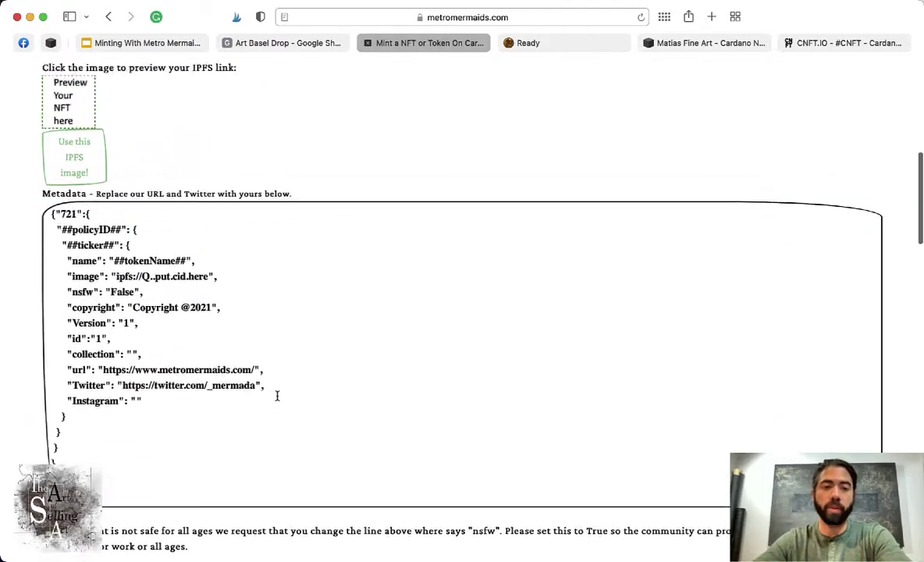
scroll(277, 396, up, 10)
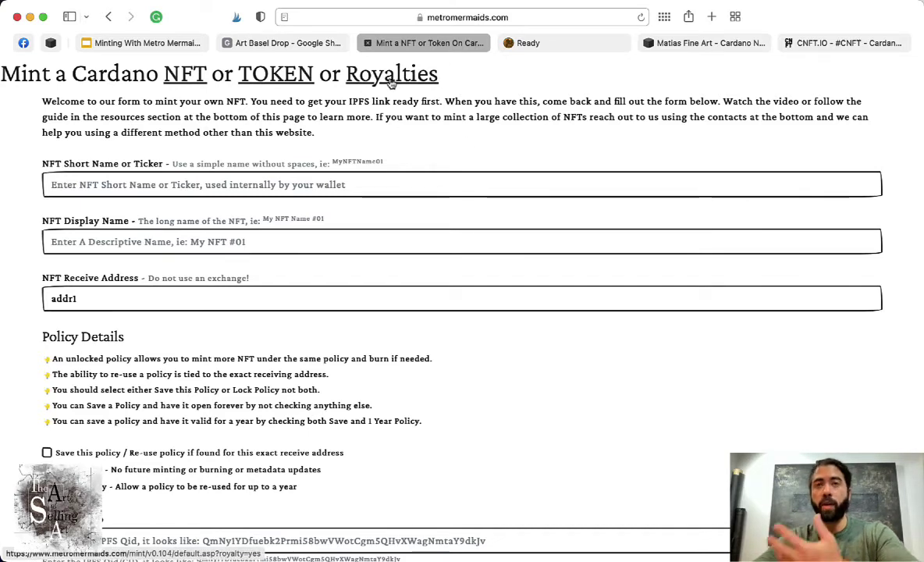
- Switch to the Royalties form and paste the wallet address from the note into NFT Receive Address
click(391, 74)
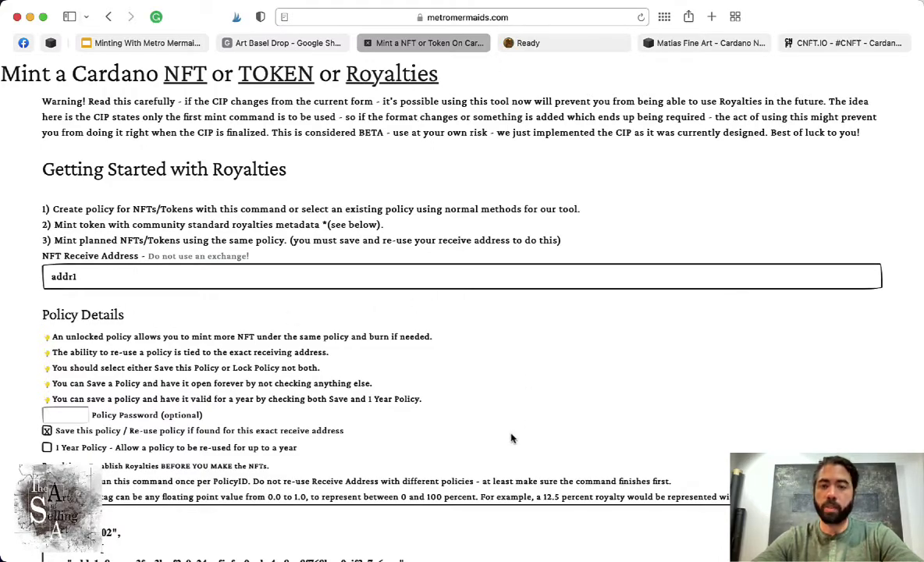
key(ctrl+Up)
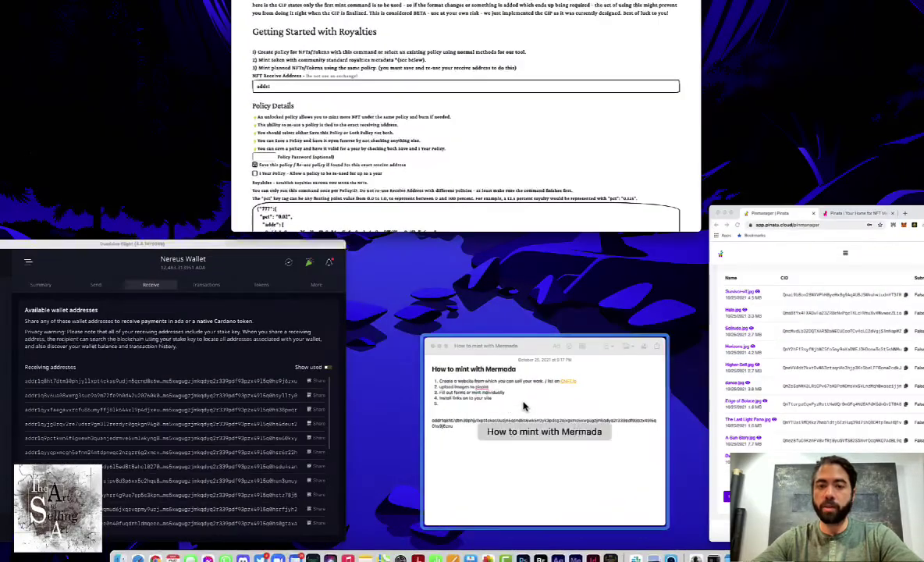
click(603, 429)
double_click(334, 285)
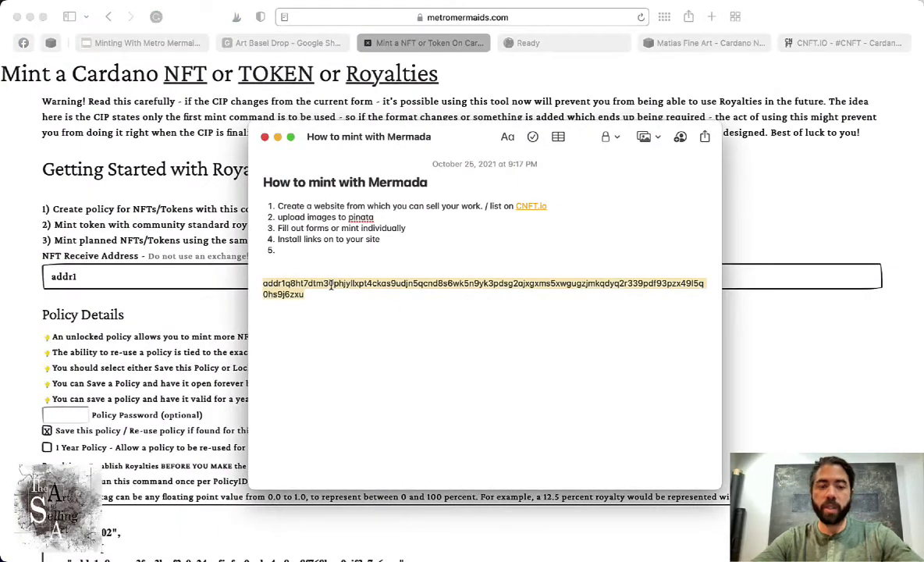
click(190, 284)
key(BackSpace)
key(BackSpace)
key(BackSpace)
key(BackSpace)
key(BackSpace)
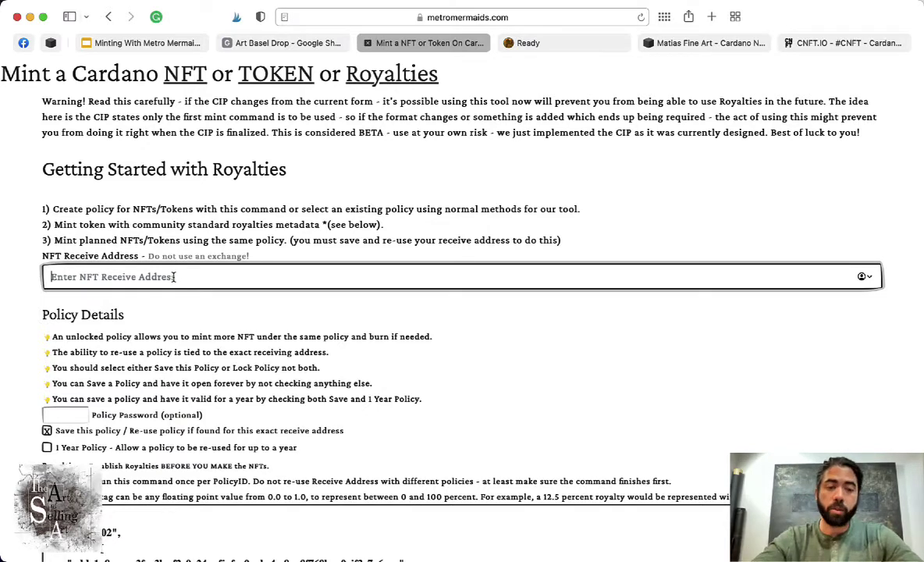
key(super+v)
- Leave both Save this policy and 1 Year Policy ticked on the royalties form
click(62, 416)
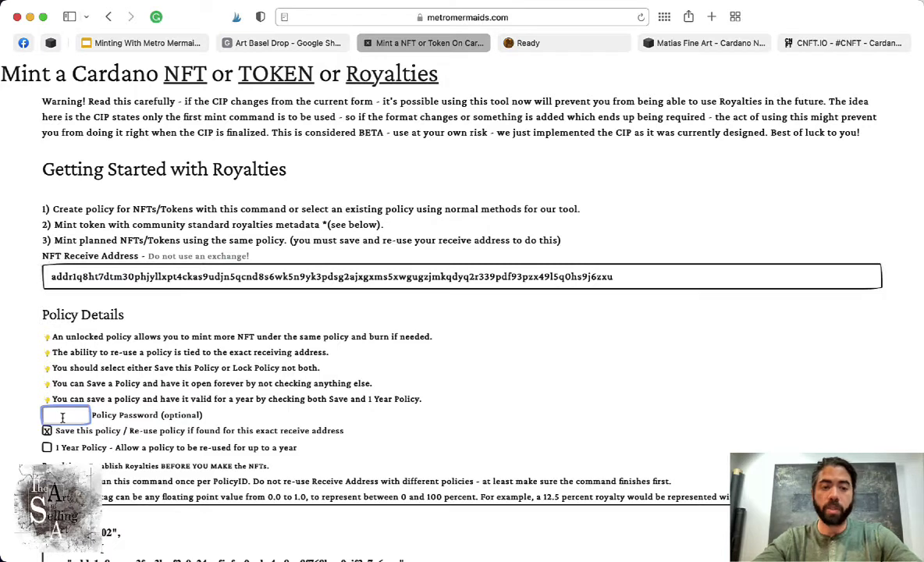
scroll(63, 416, down, 5)
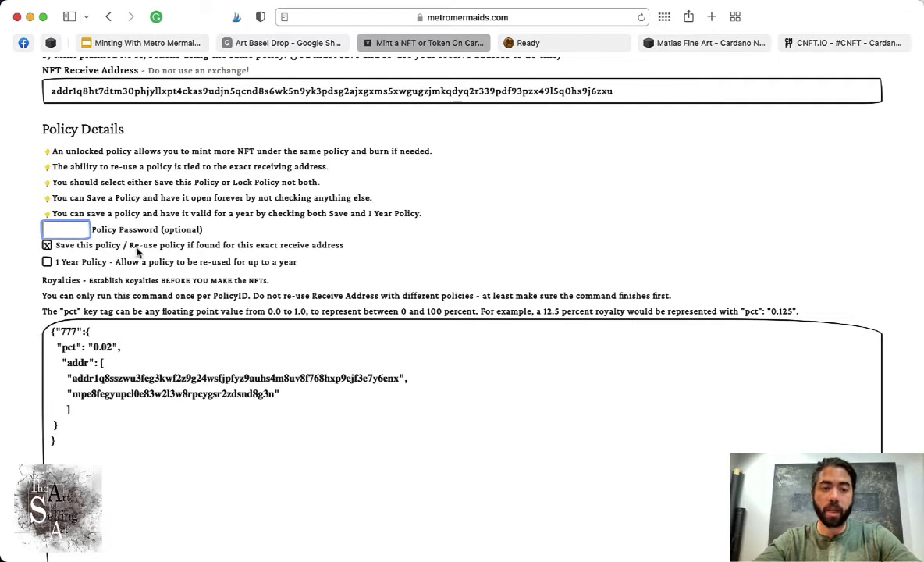
drag(133, 246, 222, 246)
click(222, 245)
click(121, 262)
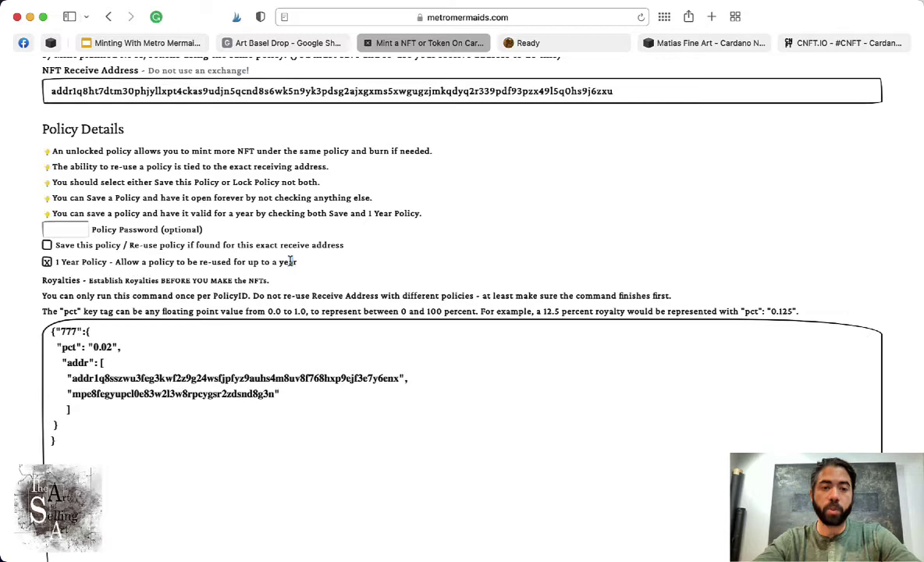
click(47, 262)
drag(117, 262, 304, 262)
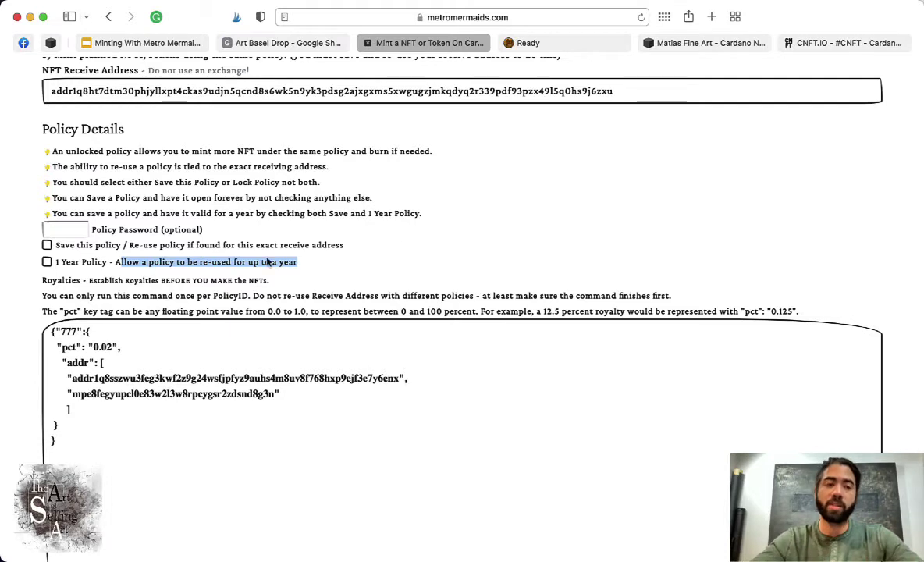
click(45, 253)
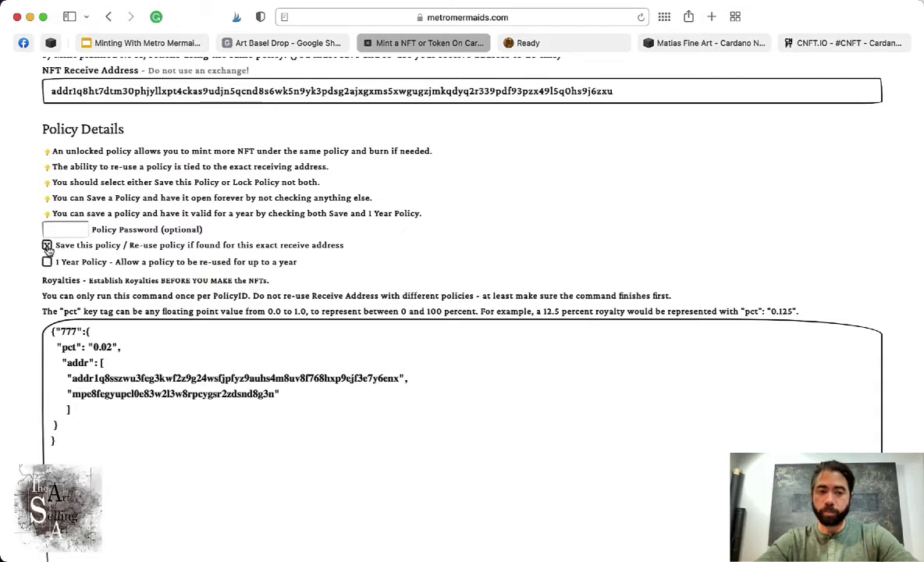
click(46, 261)
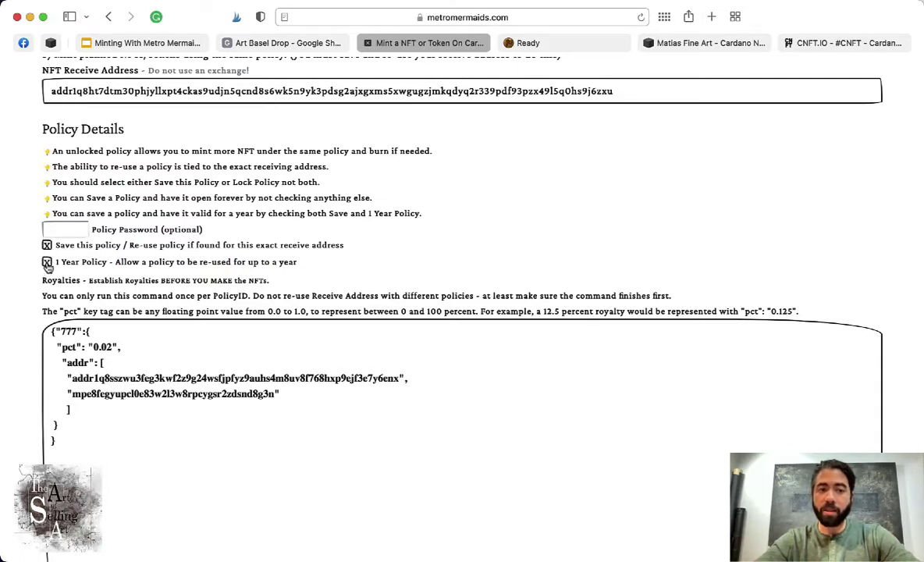
click(55, 231)
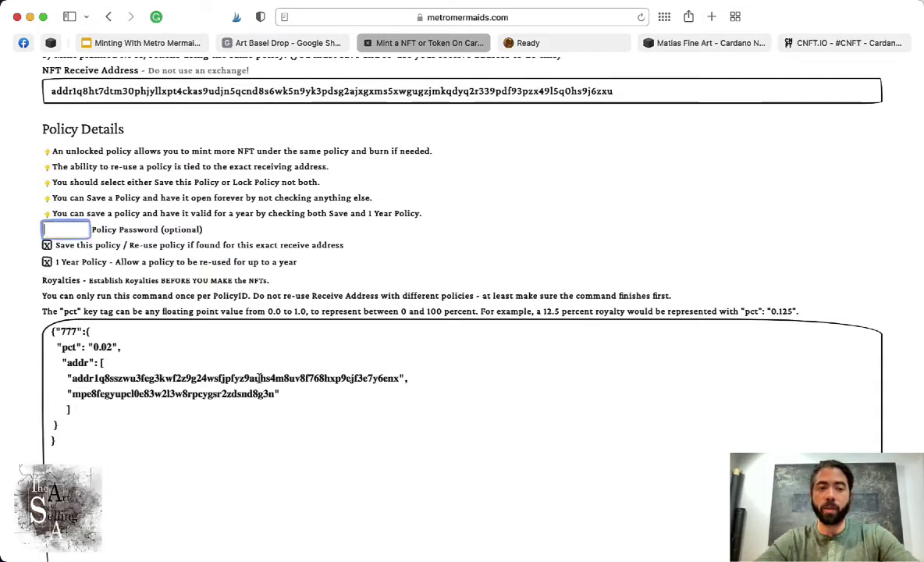
scroll(264, 386, down, 2)
- Replace 0.02 with 10 in the pct line of the 777 royalty entry
scroll(264, 385, up, 2)
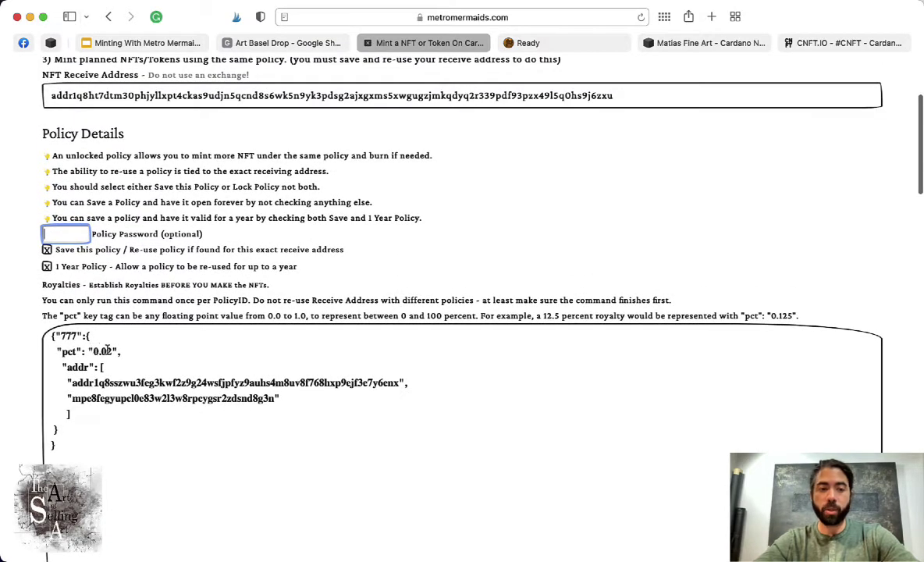
click(112, 353)
key(BackSpace)
key(BackSpace)
key(BackSpace)
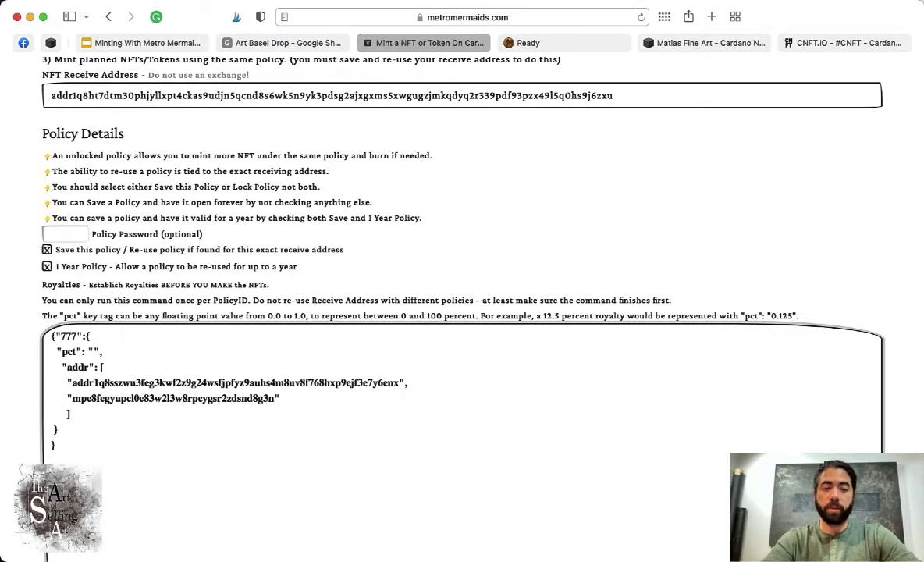
text(10)
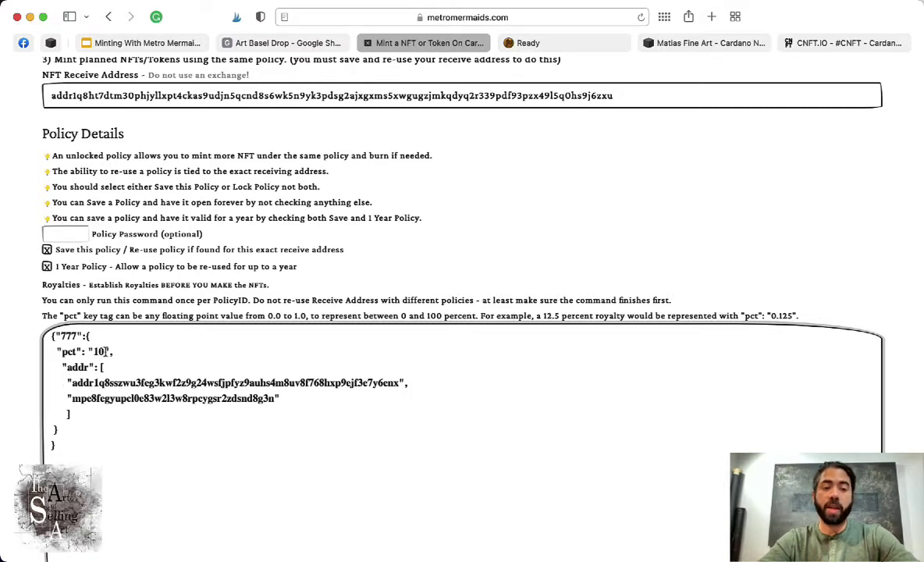
double_click(100, 351)
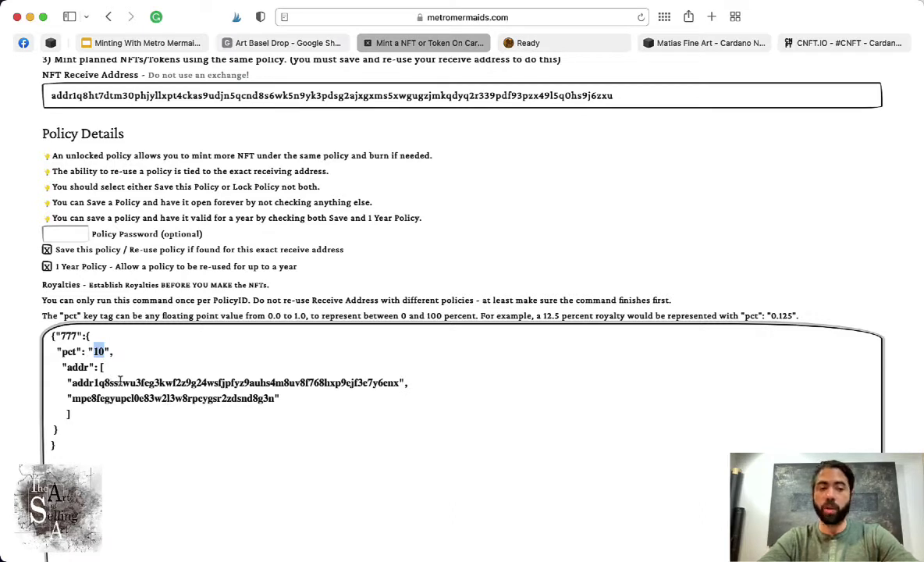
click(123, 356)
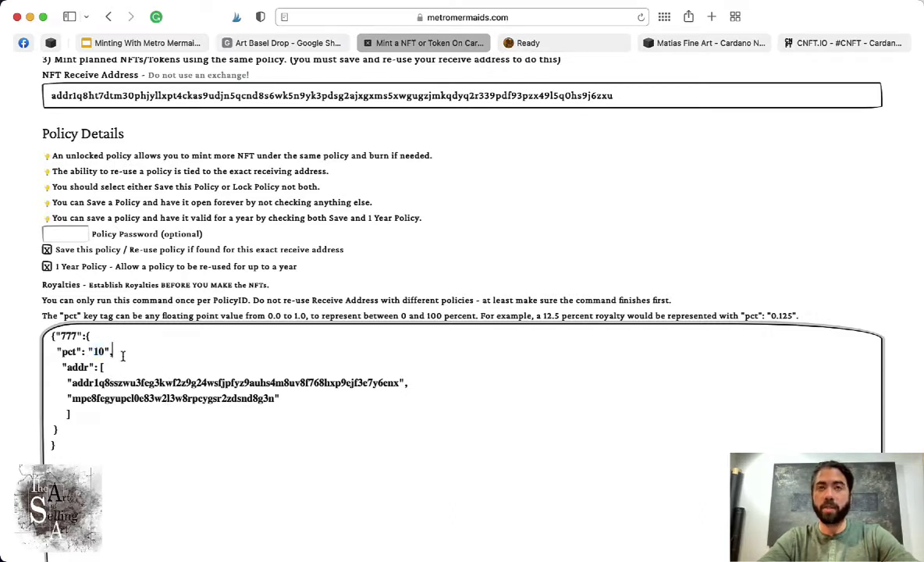
double_click(104, 352)
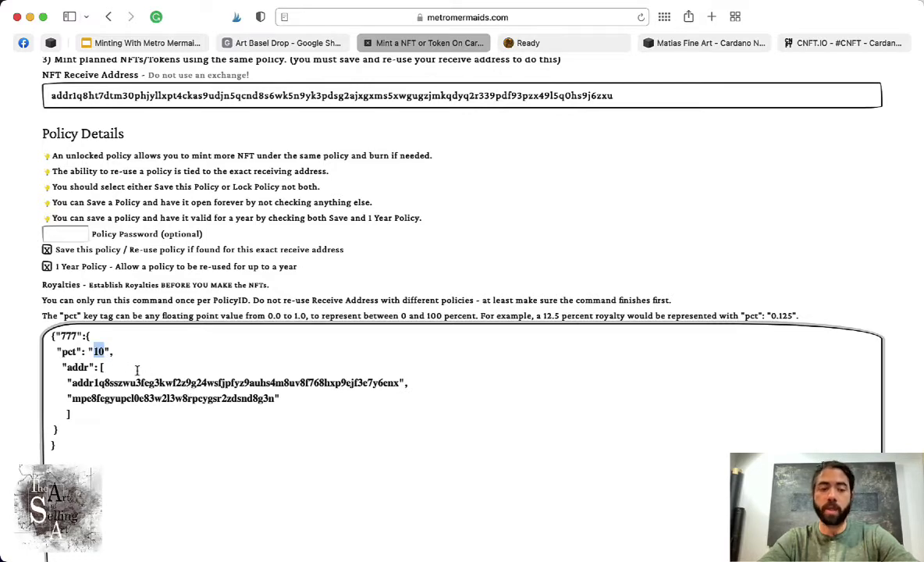
- Return to the page heading and switch to the plain NFT mint form with empty fields
scroll(228, 365, down, 10)
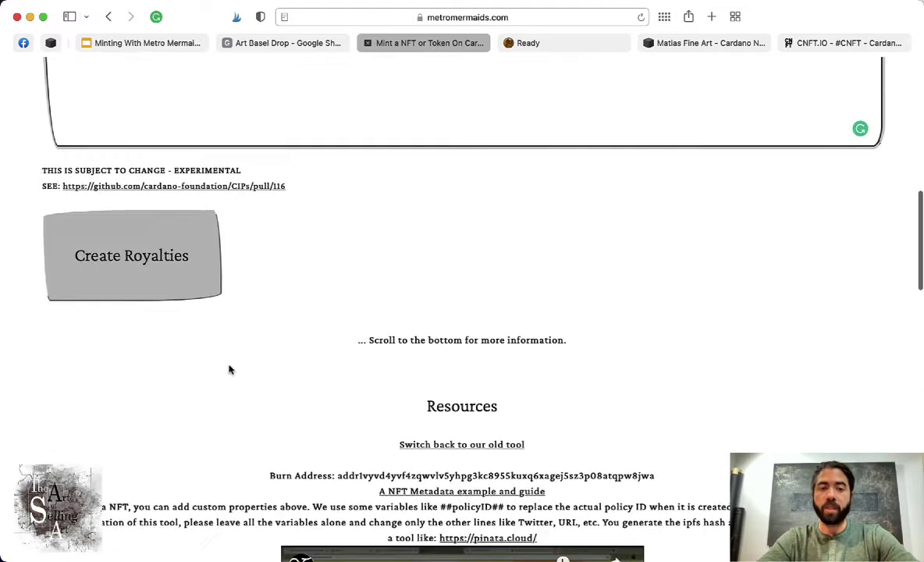
scroll(195, 344, up, 3)
scroll(217, 396, up, 10)
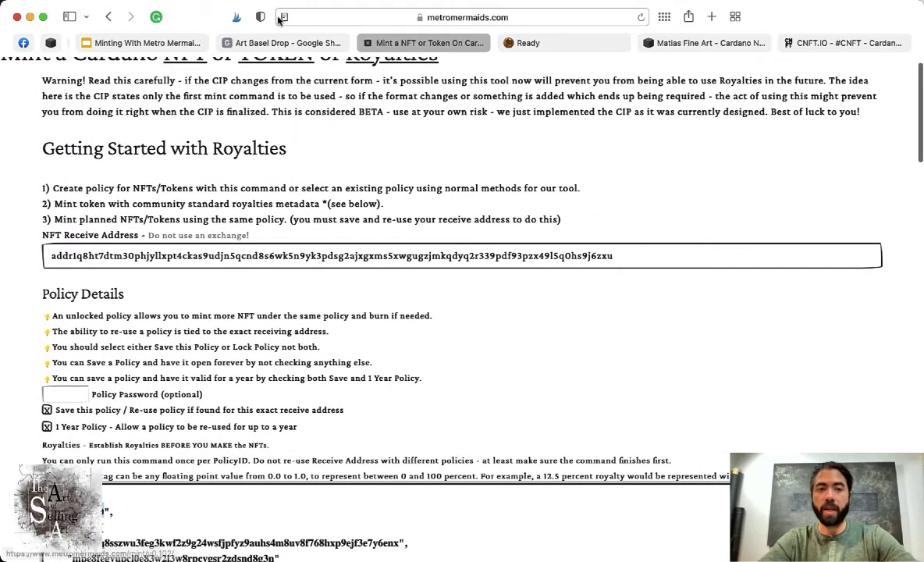
scroll(215, 54, up, 1)
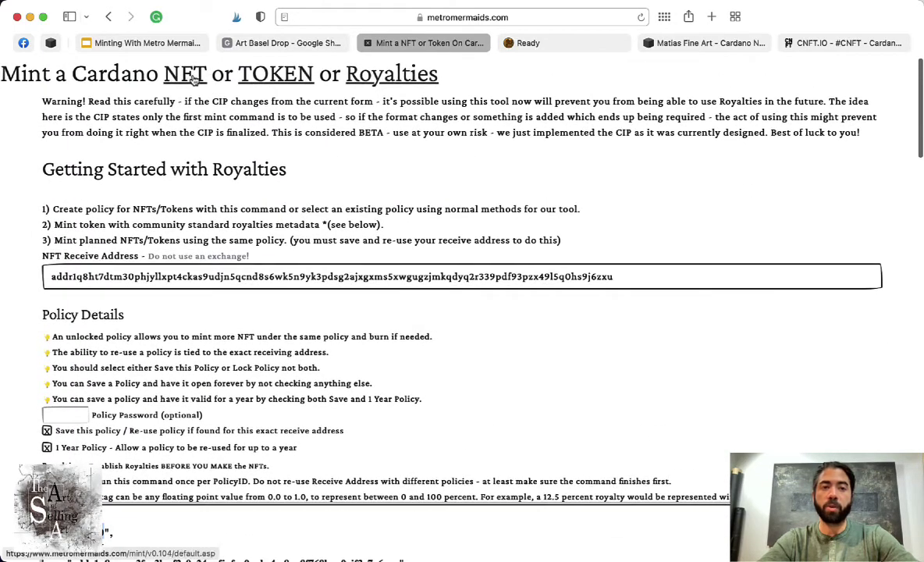
click(180, 72)
- Turn on saving the policy and enter the NFT short name tasa01
click(171, 298)
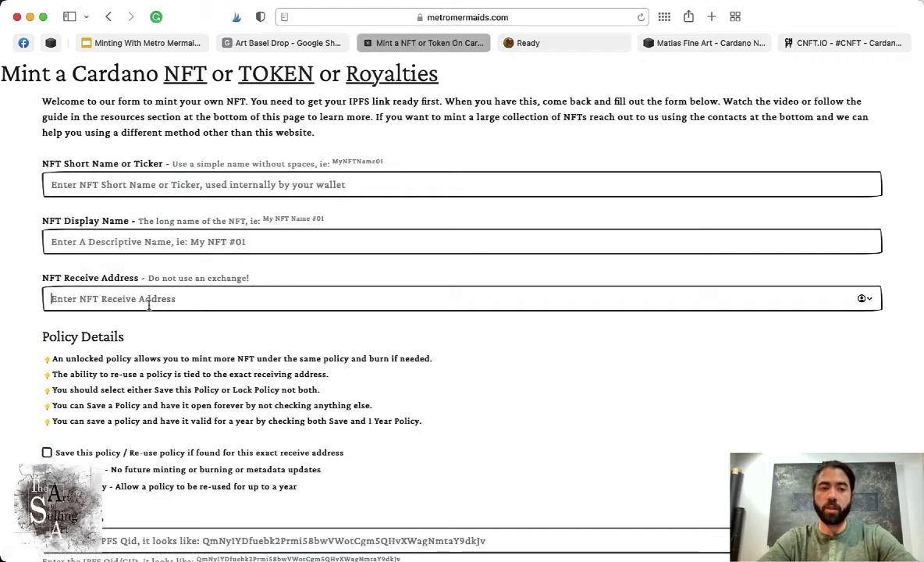
click(48, 453)
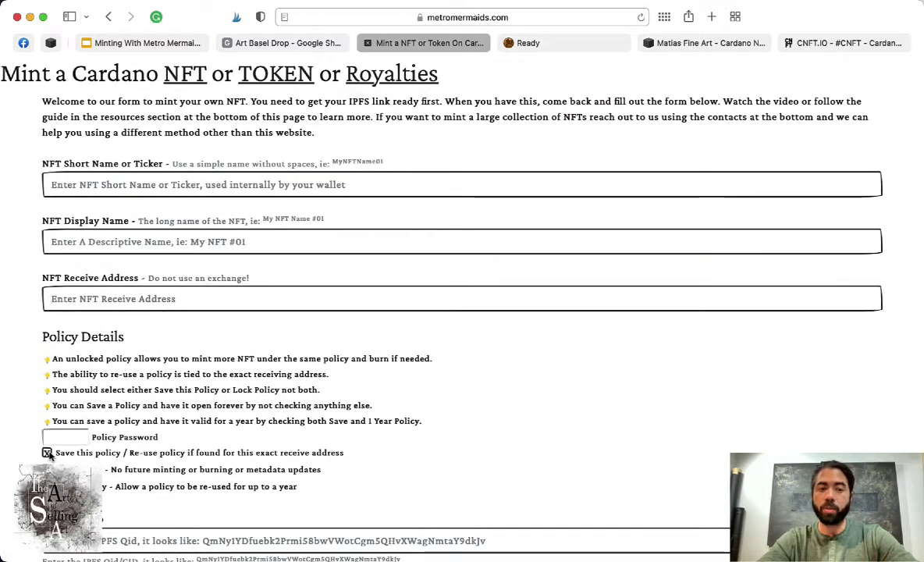
click(111, 182)
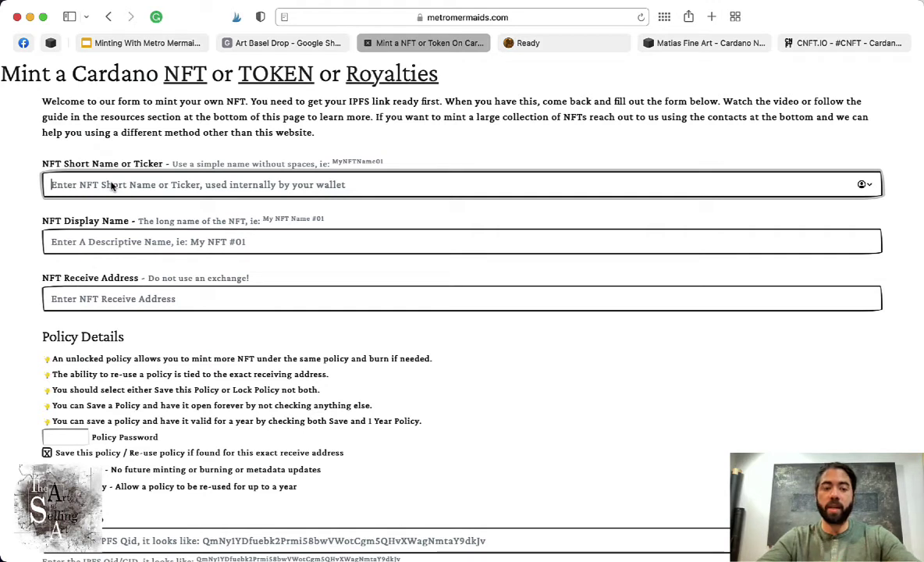
text(t)
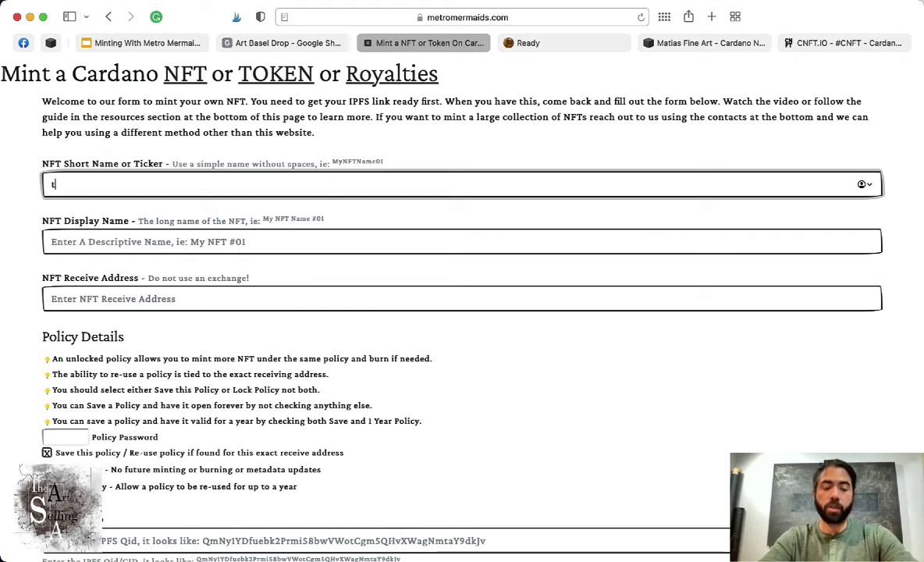
text(asa)
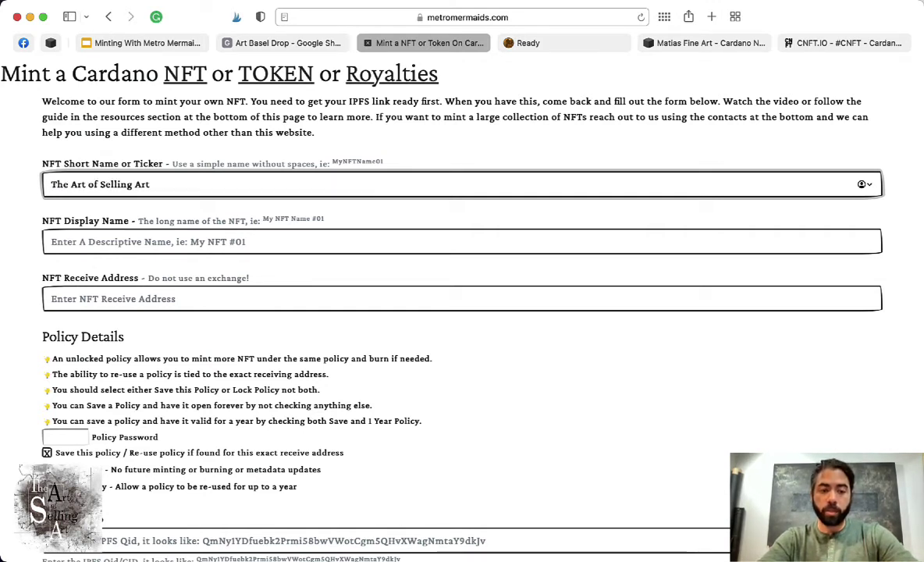
key(super+z)
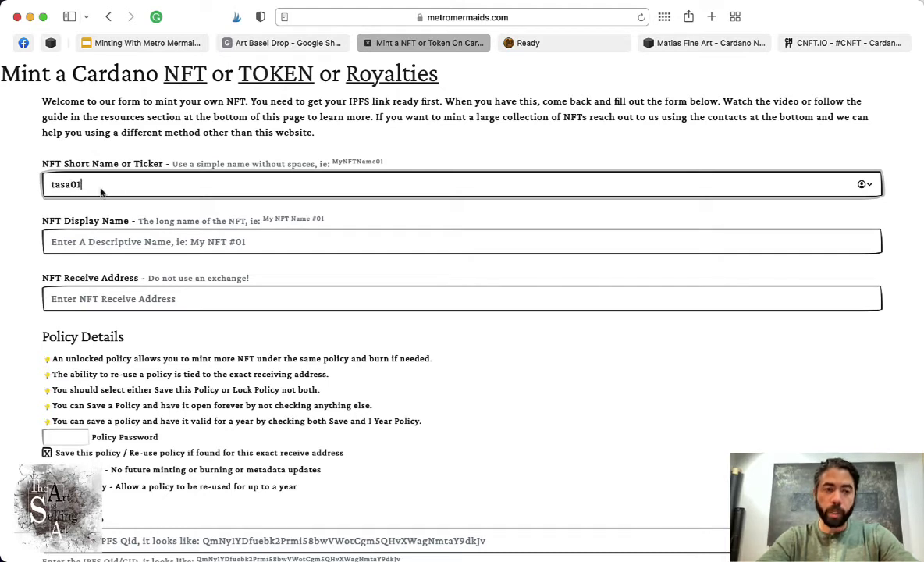
click(218, 238)
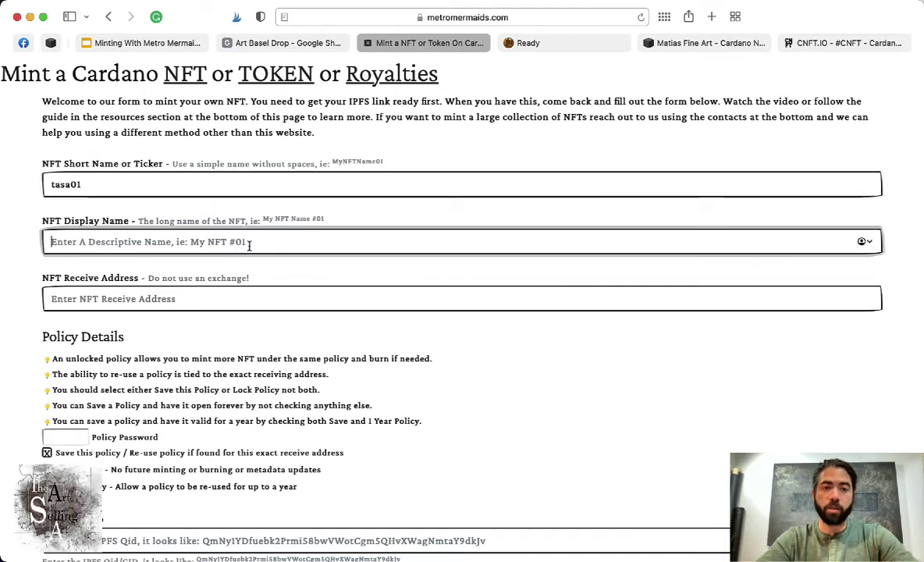
drag(81, 184, 49, 181)
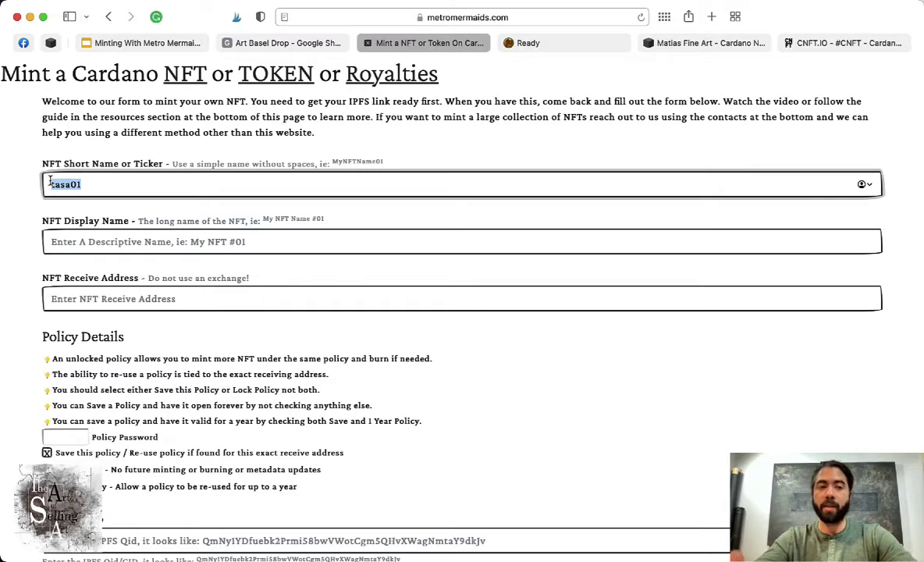
- Enter display name 'The Art of Selling Art', paste the receive address, and set a policy password
key(Tab)
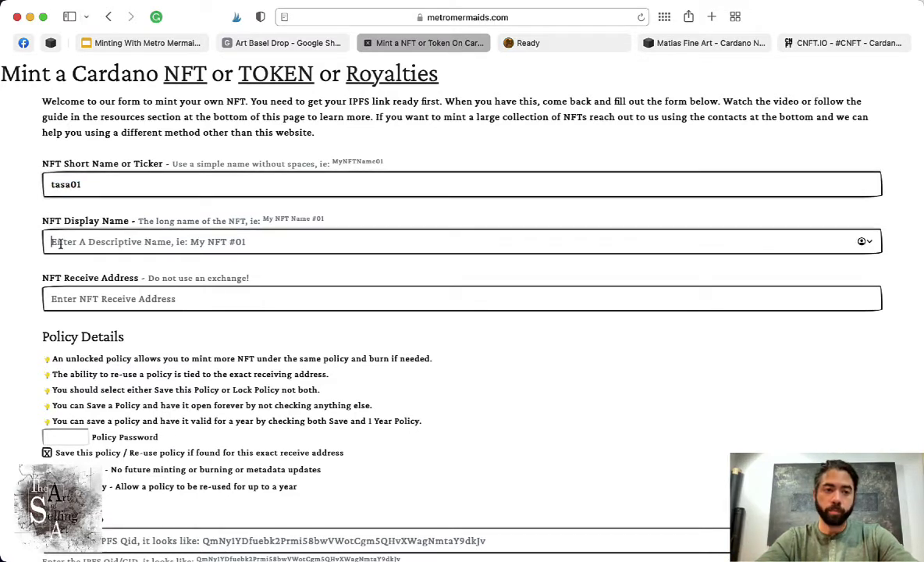
text(The Art of Selling Art)
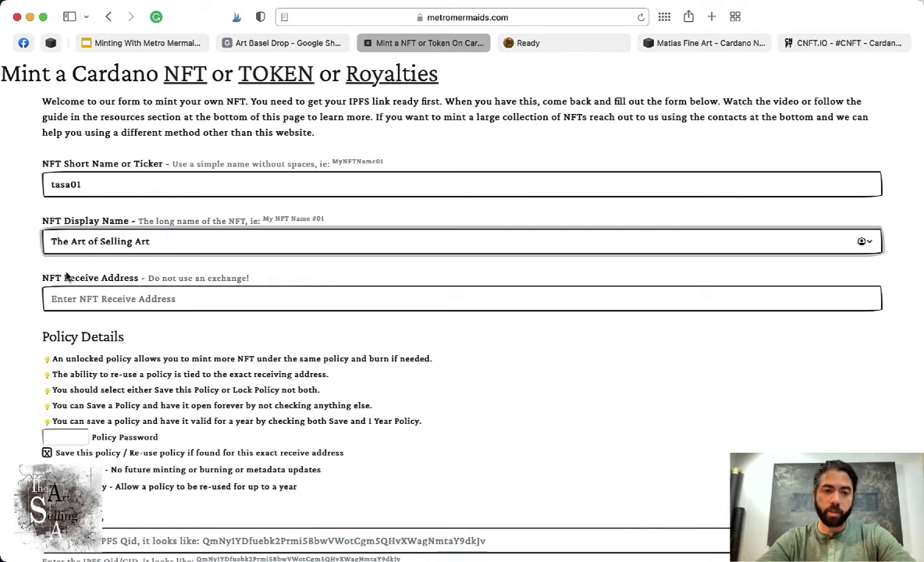
click(202, 298)
text(addr1q8ht7dtm30phjyllxpt4cka9udjn5qcnd8s6wk5n9yk3pdsg2ajxgxms5xwgugzjmkqdyq2r339pdf93pzx49l5q0hs9j6zxu)
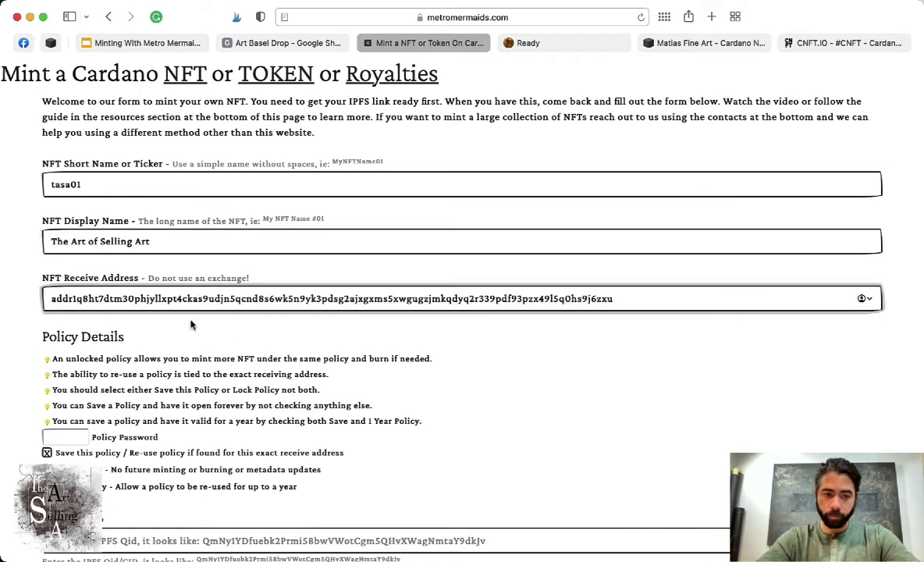
scroll(187, 324, down, 4)
click(80, 299)
text(********)
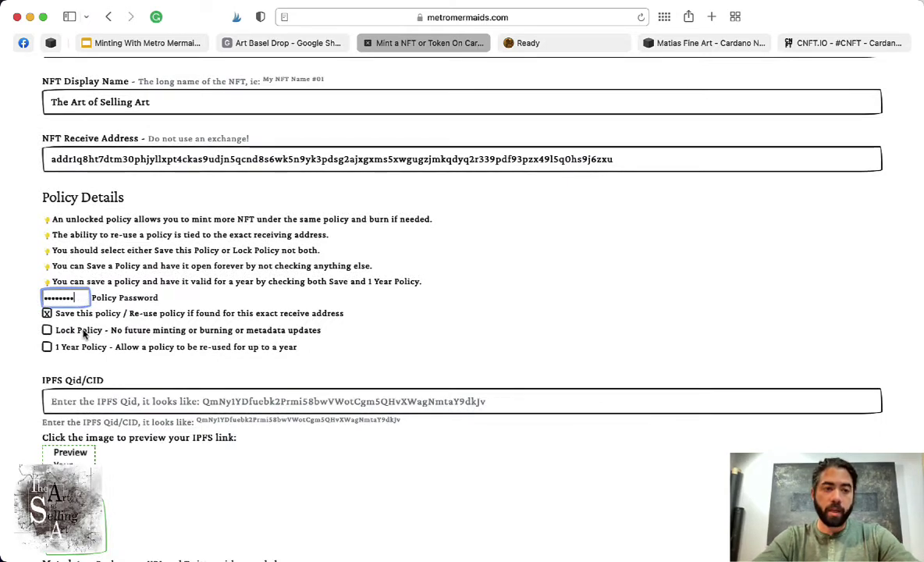
- Copy Solitude.jpg's CID from Pinata's pin list and paste it into the IPFS Qid/CID field
scroll(93, 328, down, 3)
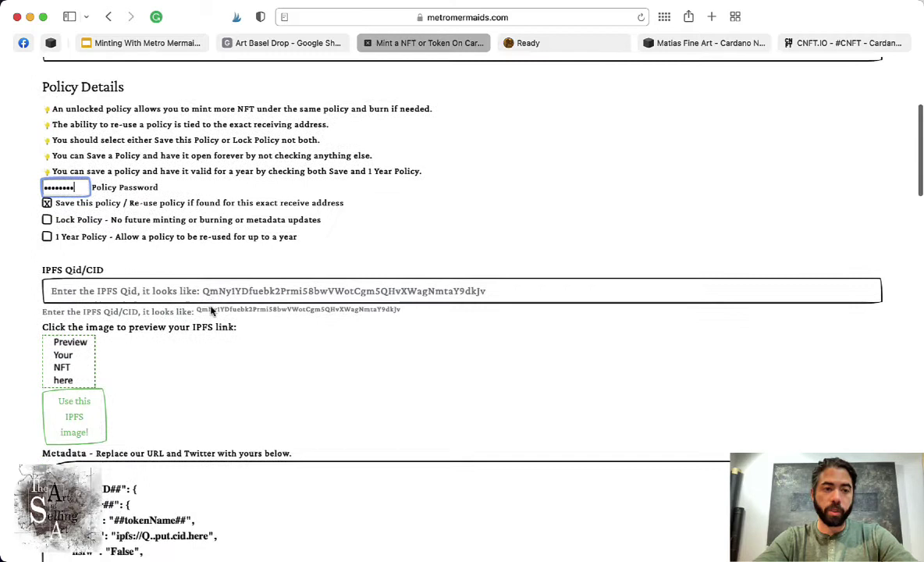
click(115, 292)
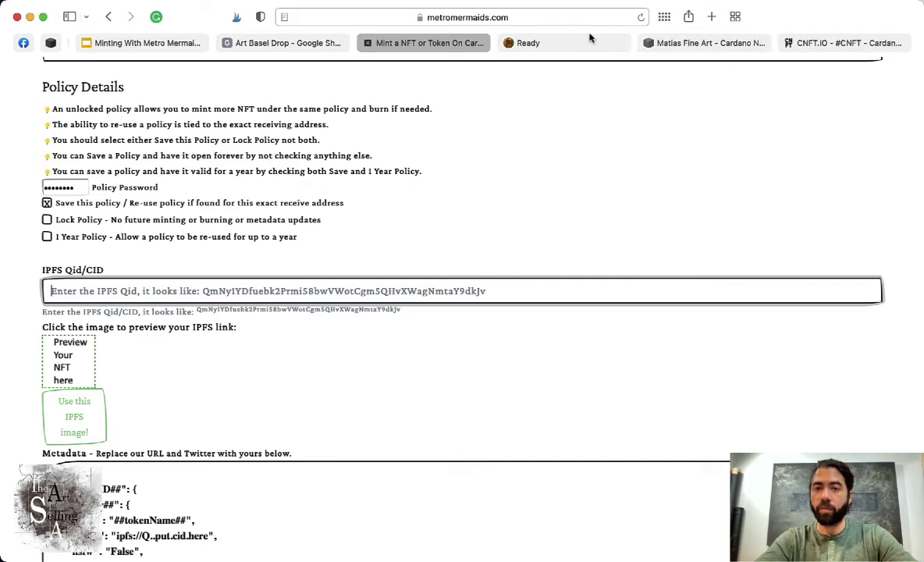
key(super+Tab)
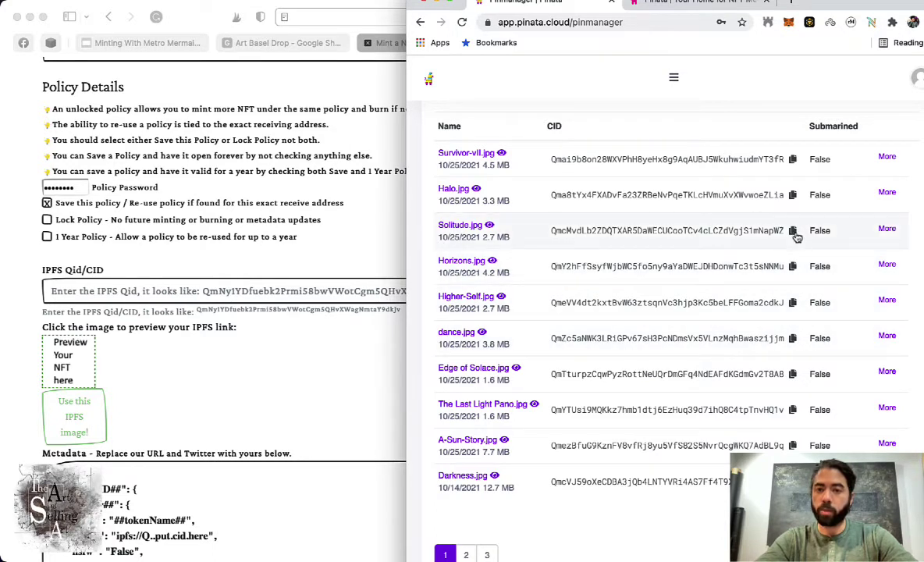
click(793, 230)
click(248, 291)
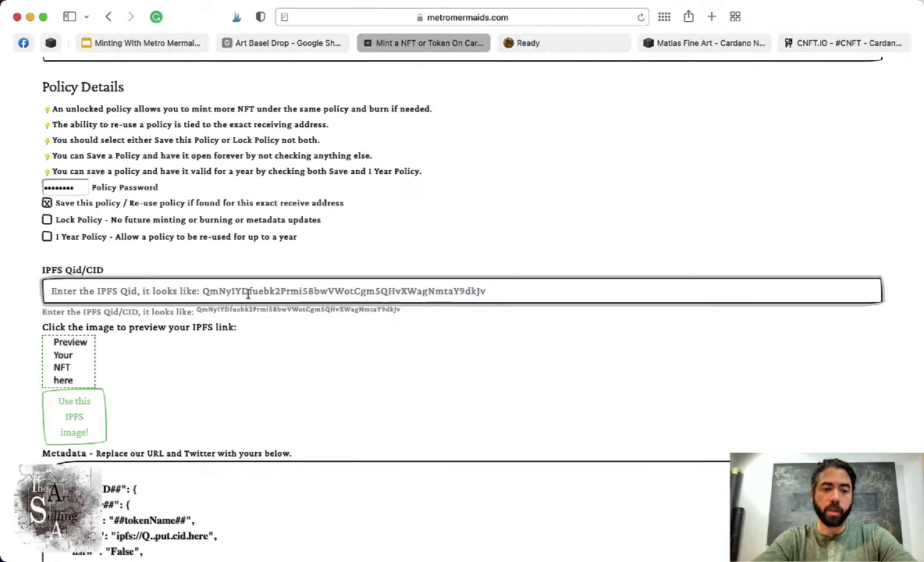
key(super+v)
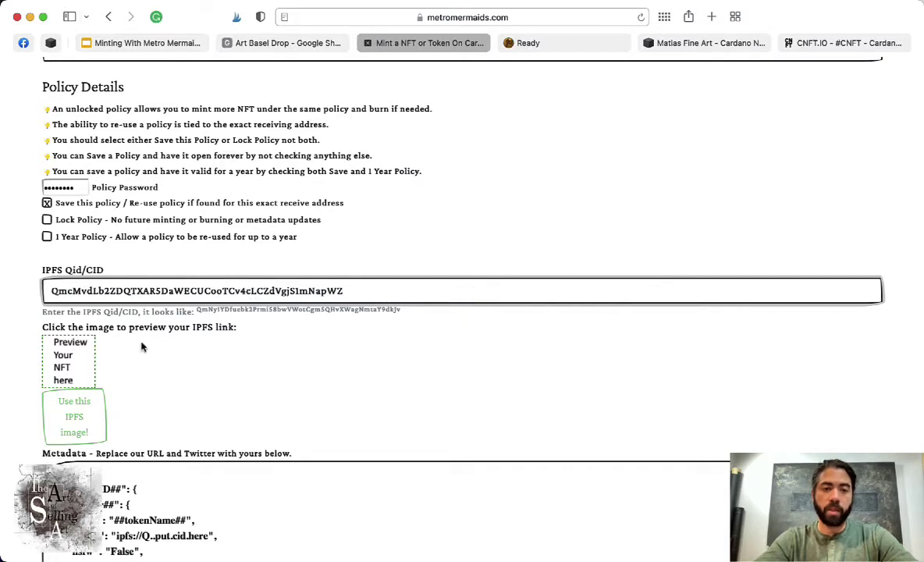
- Load the NFT preview and scroll through the Solitude image of a boat on misty water
click(60, 356)
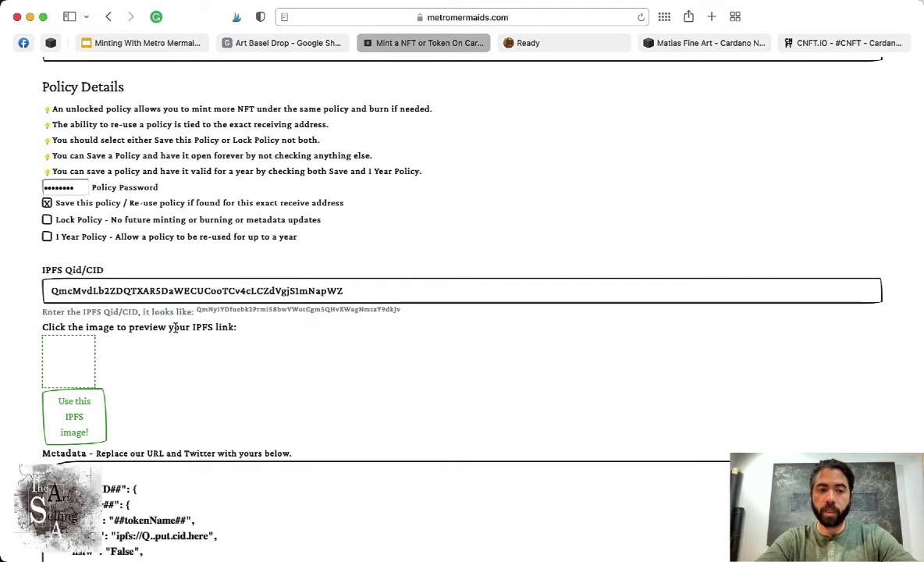
scroll(67, 367, down, 5)
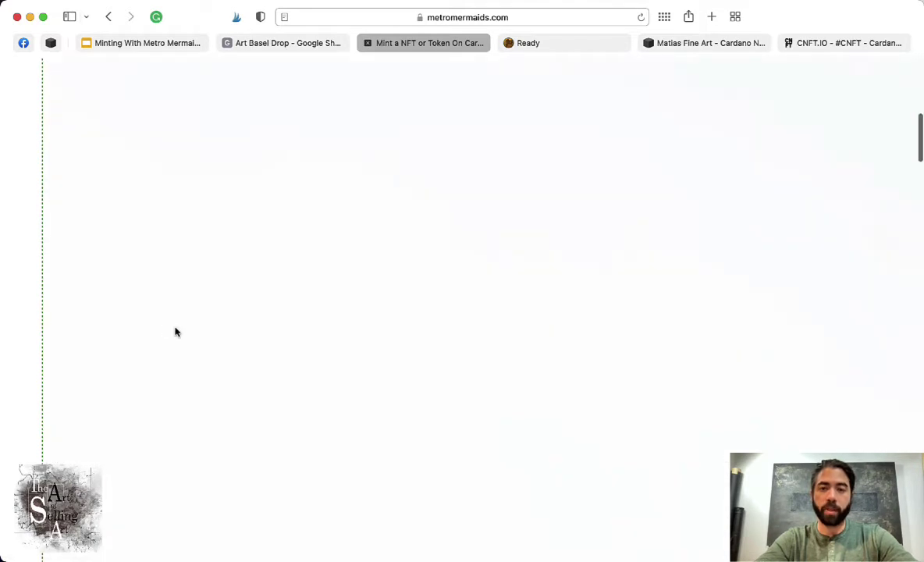
scroll(175, 332, down, 5)
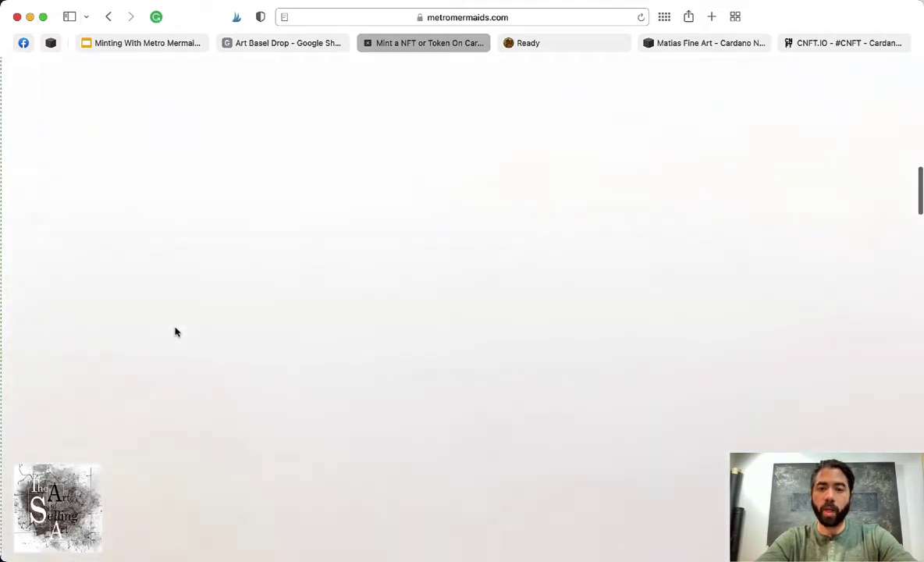
scroll(175, 332, down, 5)
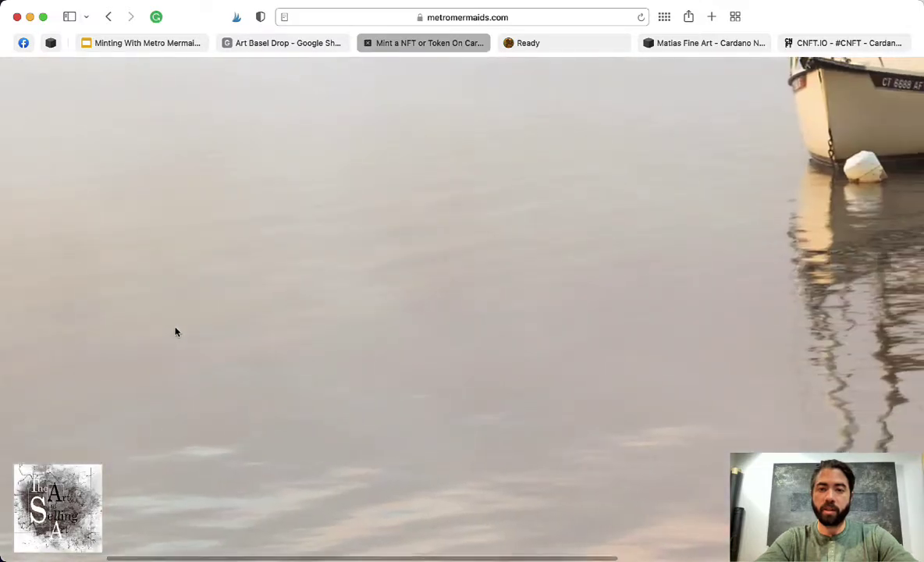
scroll(175, 332, right, 5)
scroll(175, 332, up, 3)
scroll(175, 332, left, 8)
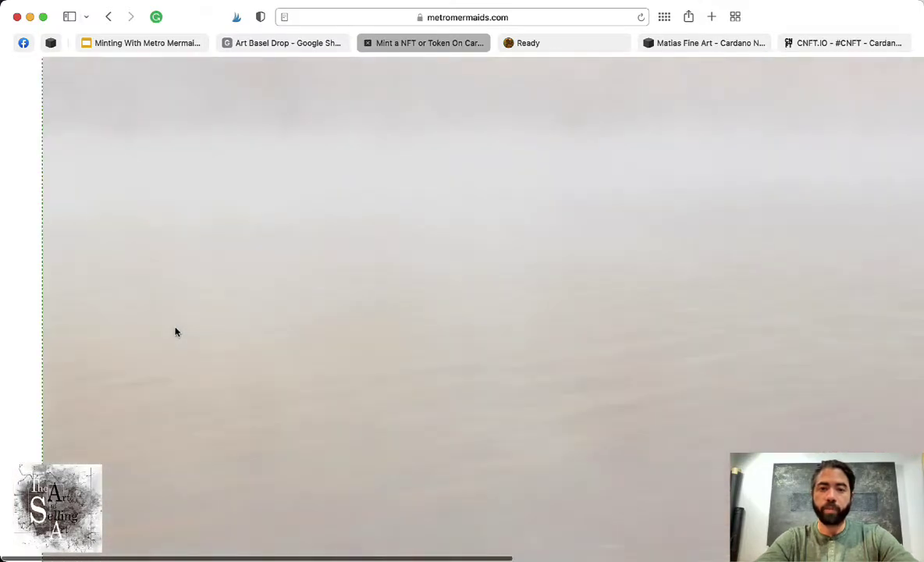
scroll(175, 332, down, 8)
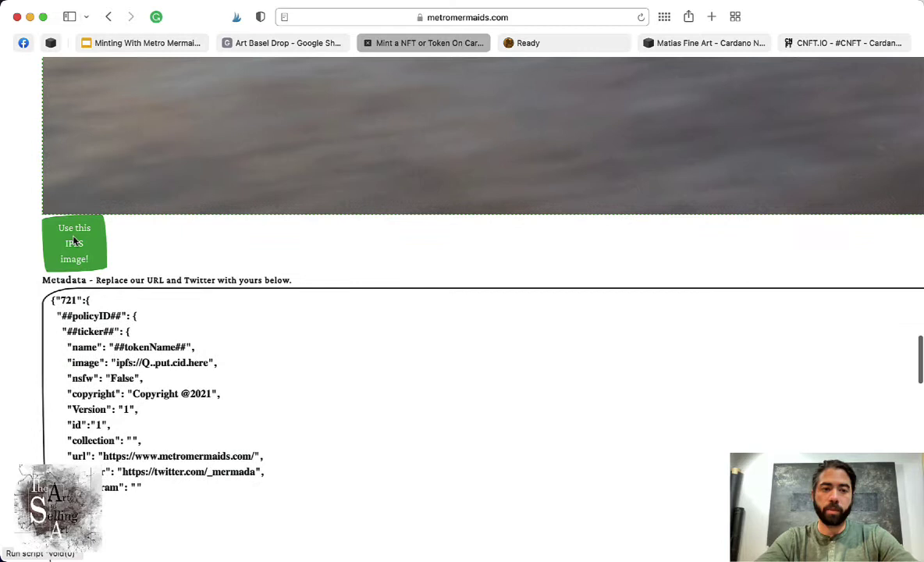
- Apply the IPFS image so the metadata's image line reads ipfs:// plus the Solitude CID
click(74, 243)
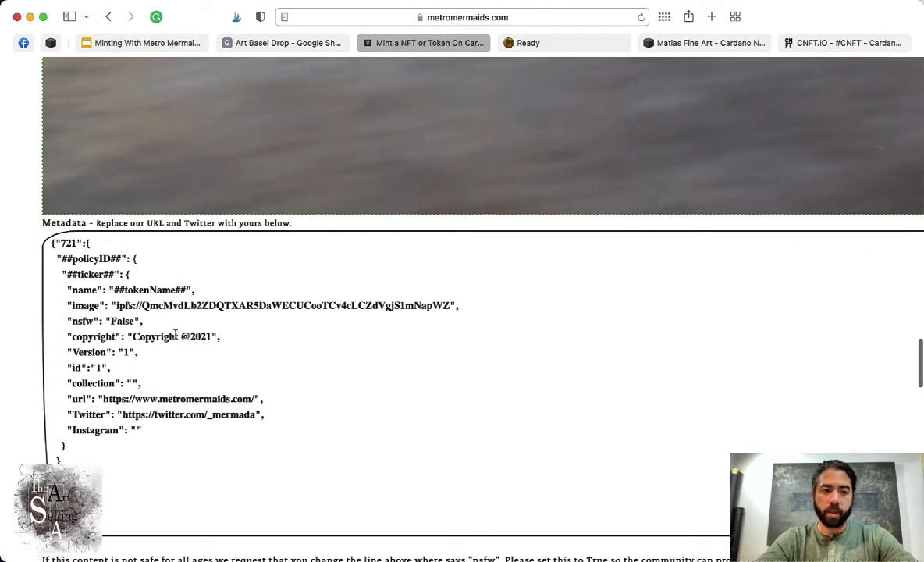
drag(117, 306, 175, 303)
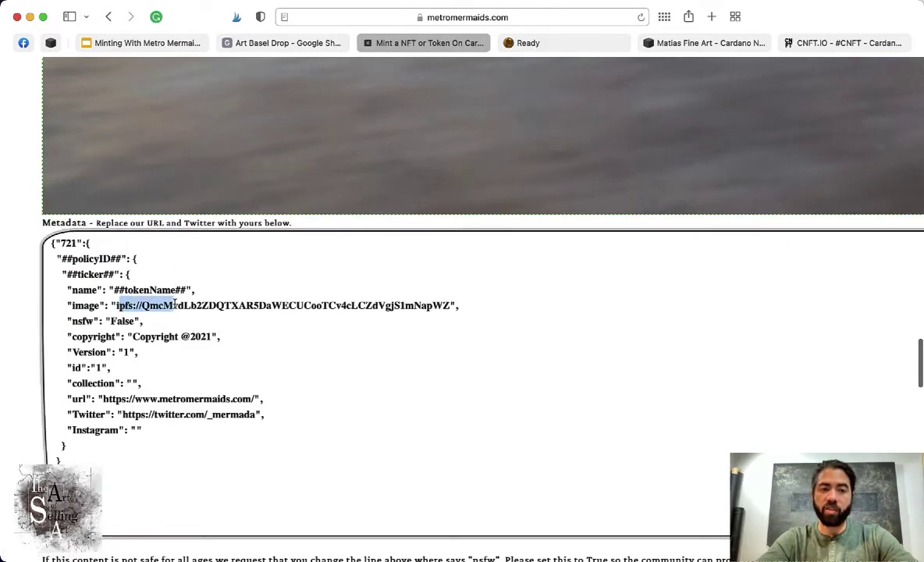
scroll(297, 171, up, 15)
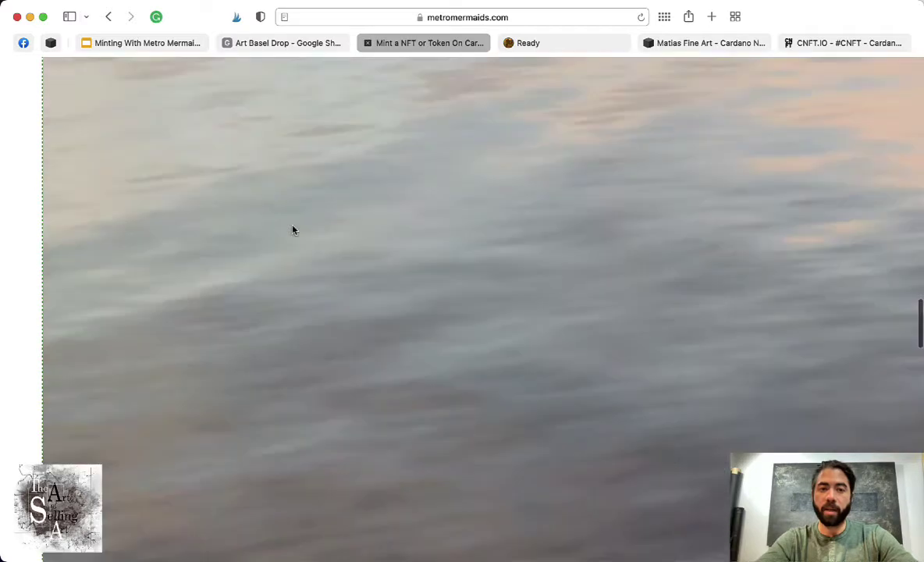
scroll(293, 229, up, 2)
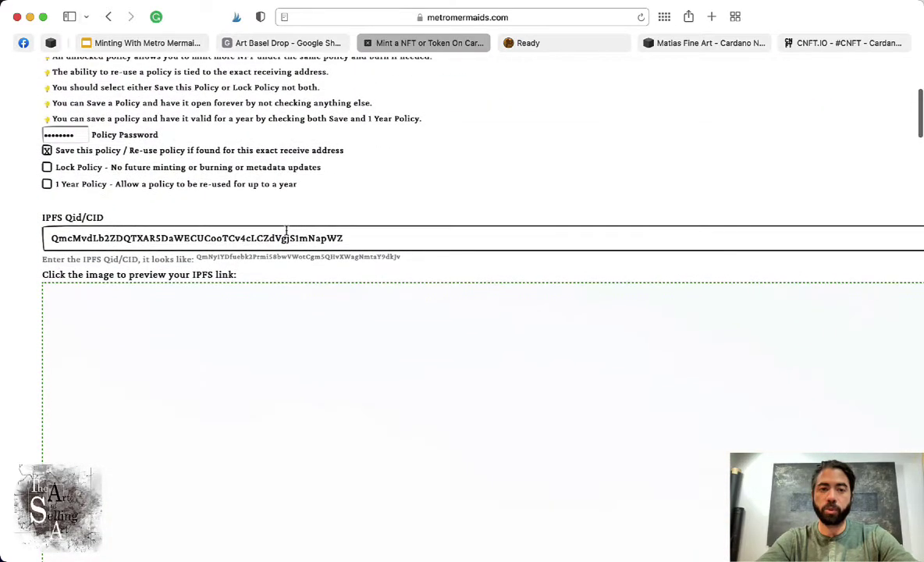
scroll(285, 237, down, 12)
scroll(285, 237, down, 5)
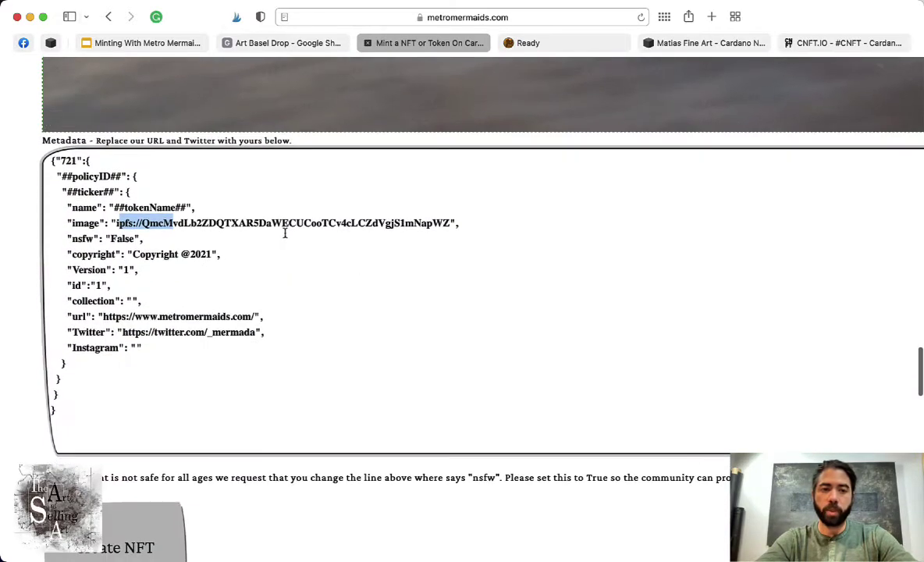
click(262, 224)
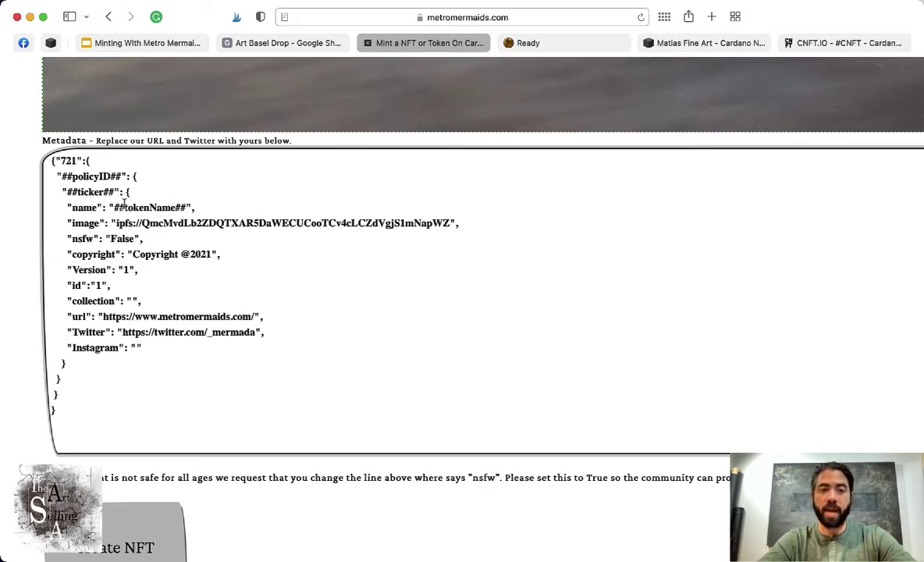
scroll(146, 234, up, 10)
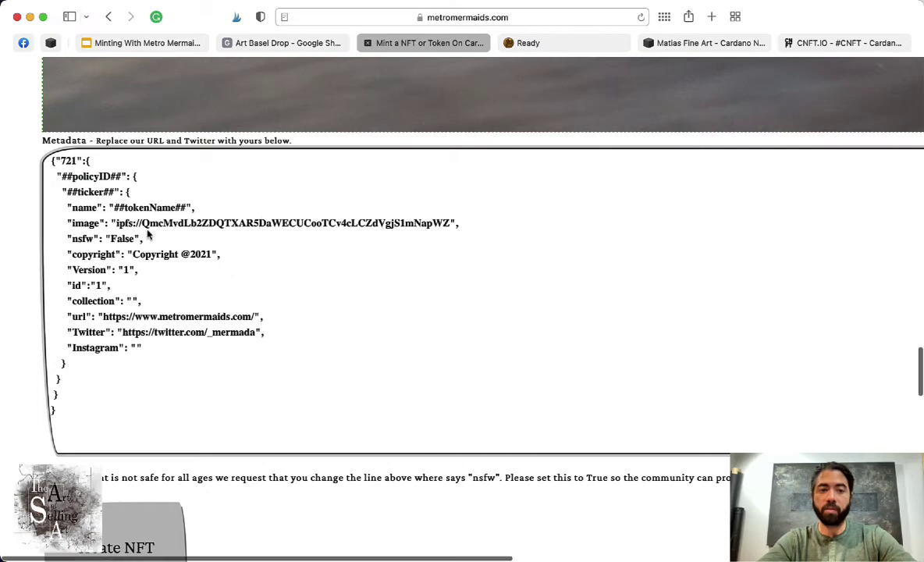
scroll(147, 234, down, 10)
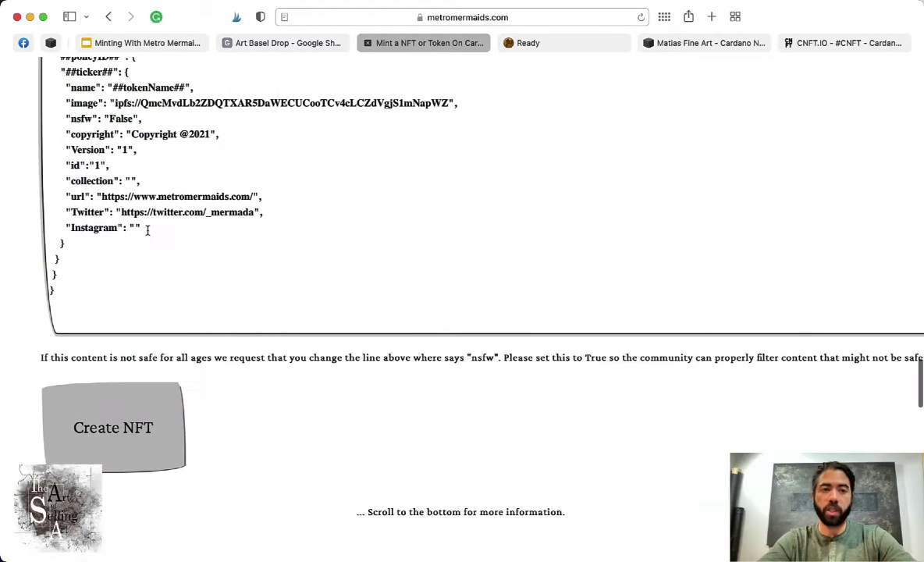
drag(72, 118, 93, 118)
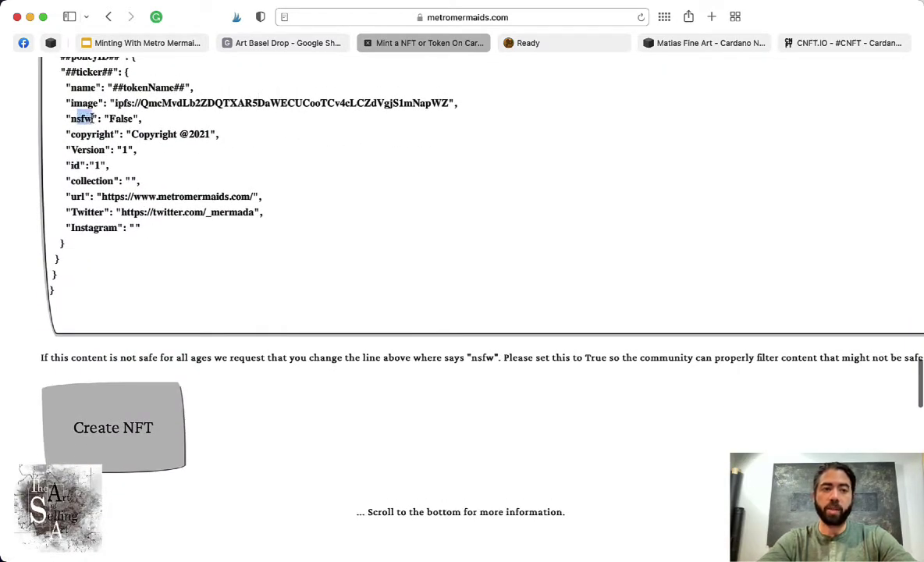
click(121, 118)
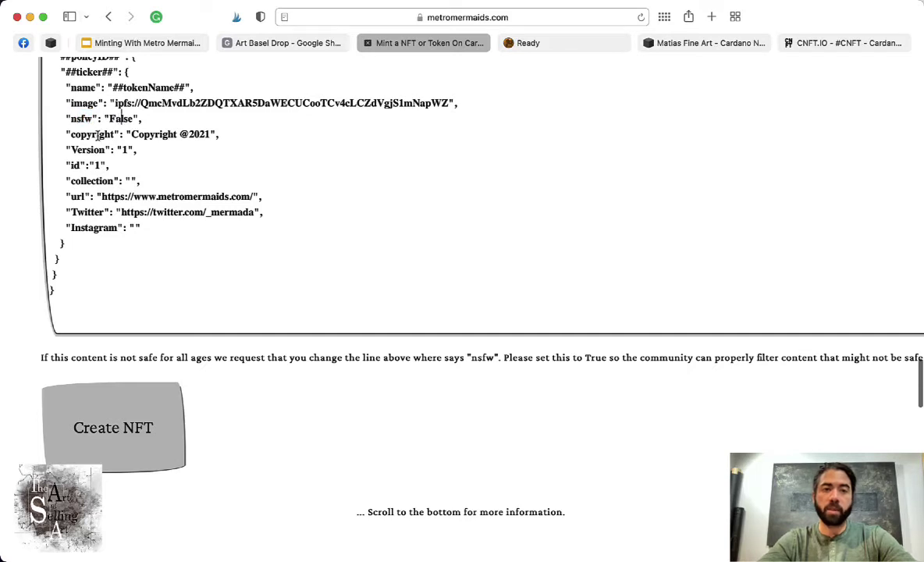
drag(131, 134, 211, 131)
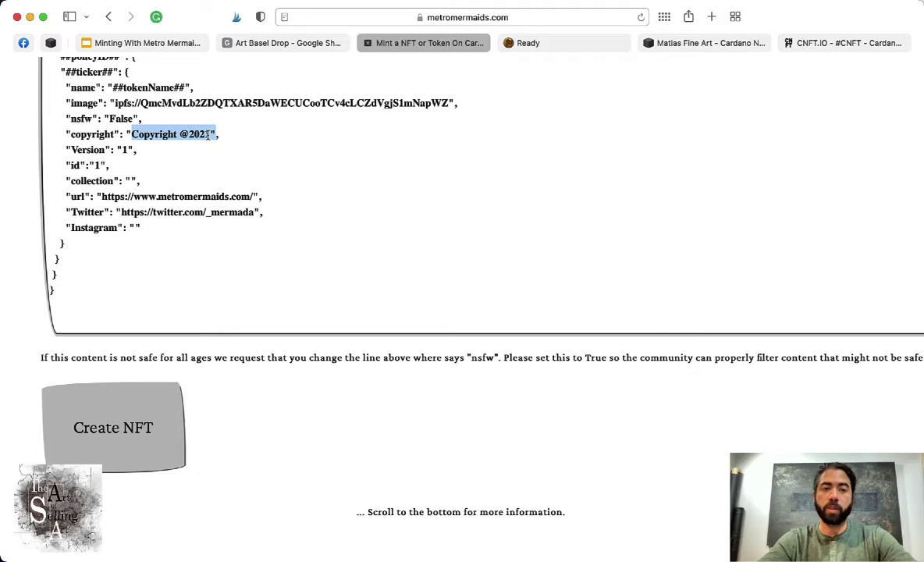
click(209, 133)
shift+click(130, 134)
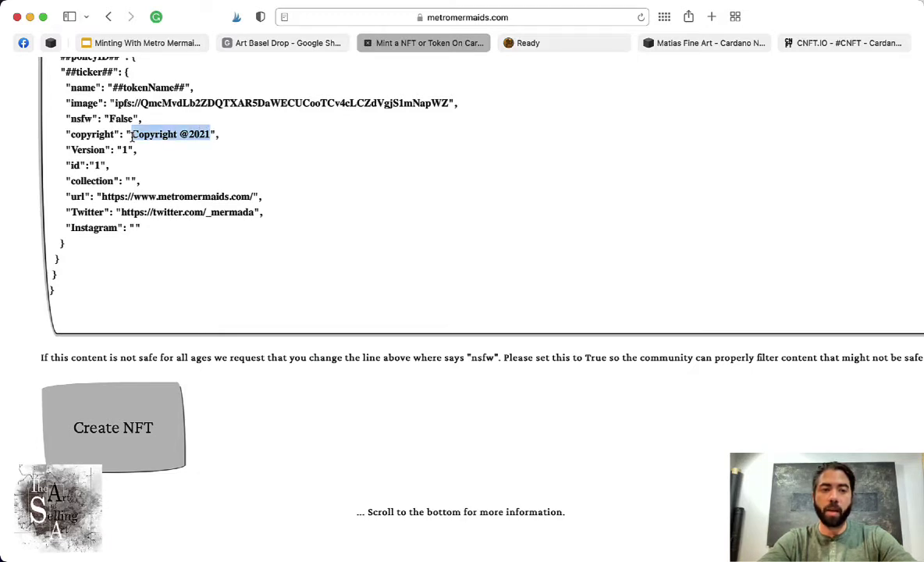
text(JasonMatias)
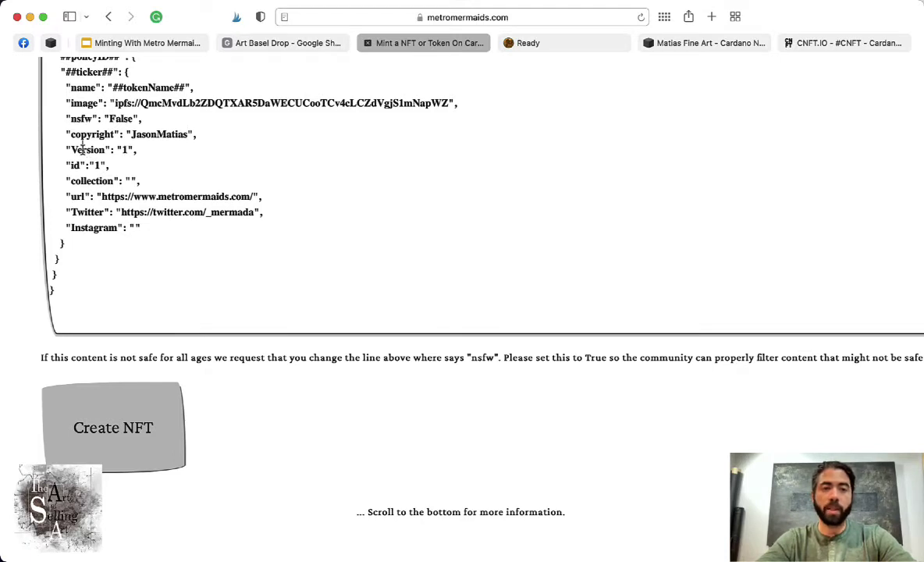
- Rename the Version key to edition and change its value from 1 to 100
double_click(82, 149)
text(ed)
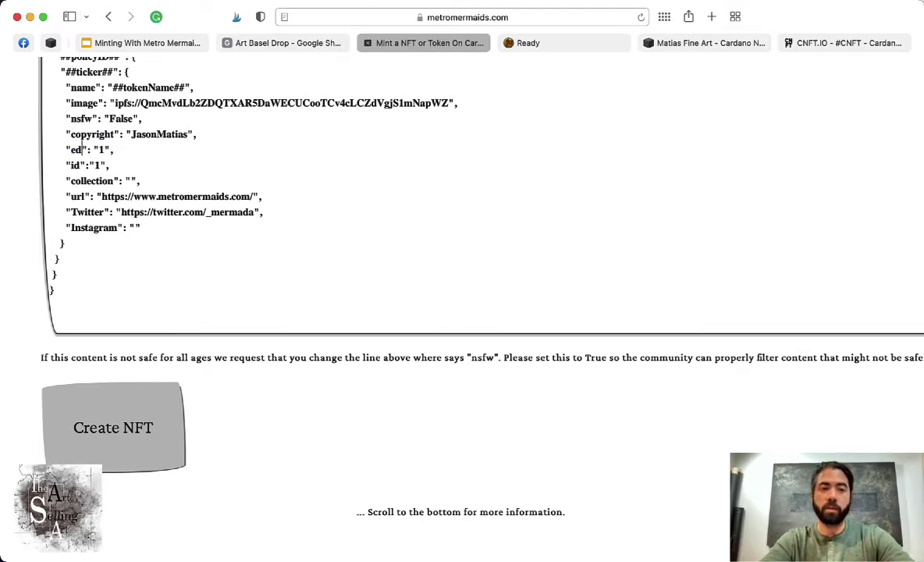
text(tion)
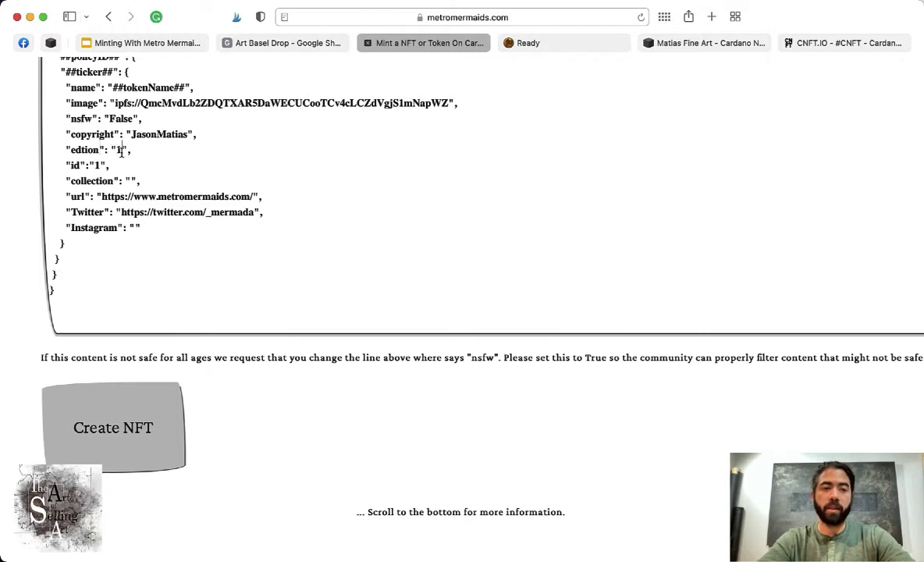
click(121, 150)
text(00)
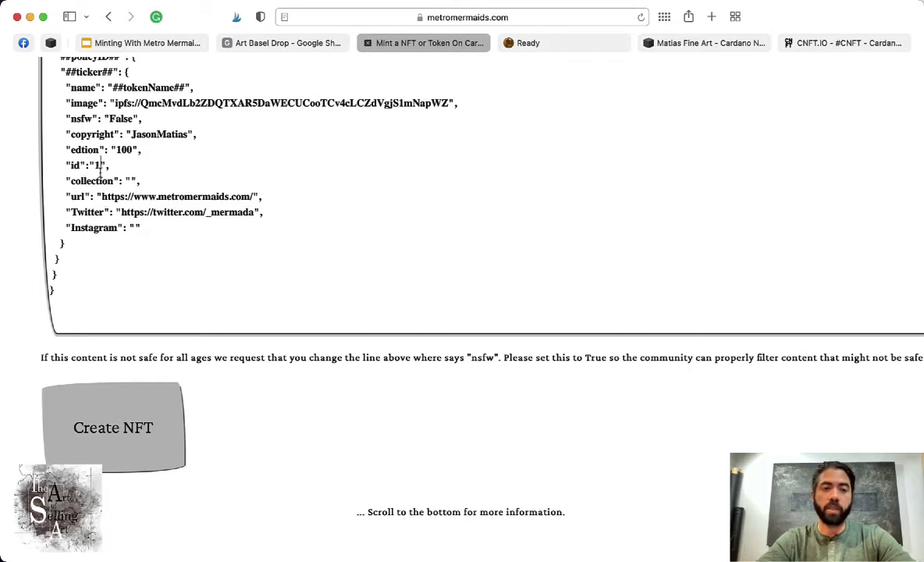
- Pad the id to 001 and enter the artist's fine-art collection name as collection
click(95, 165)
text(0)
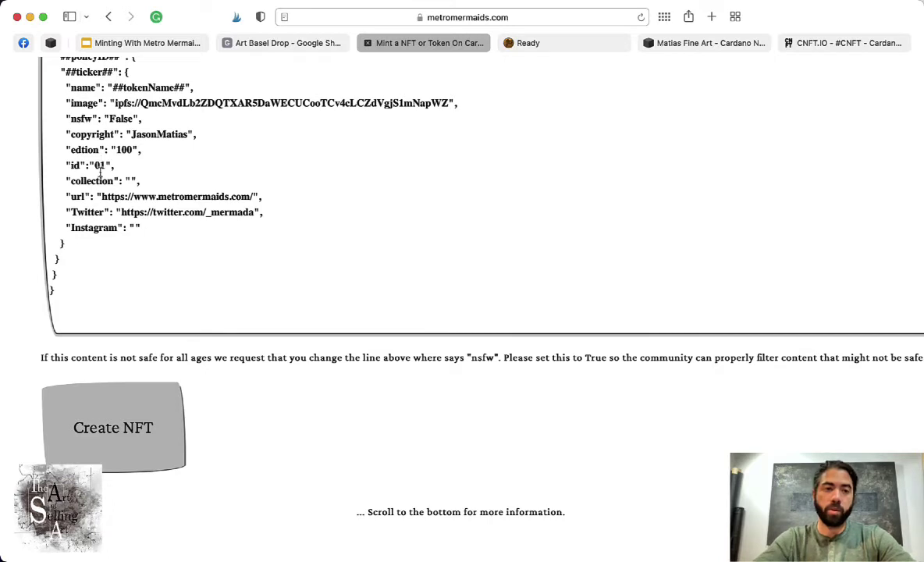
text(0)
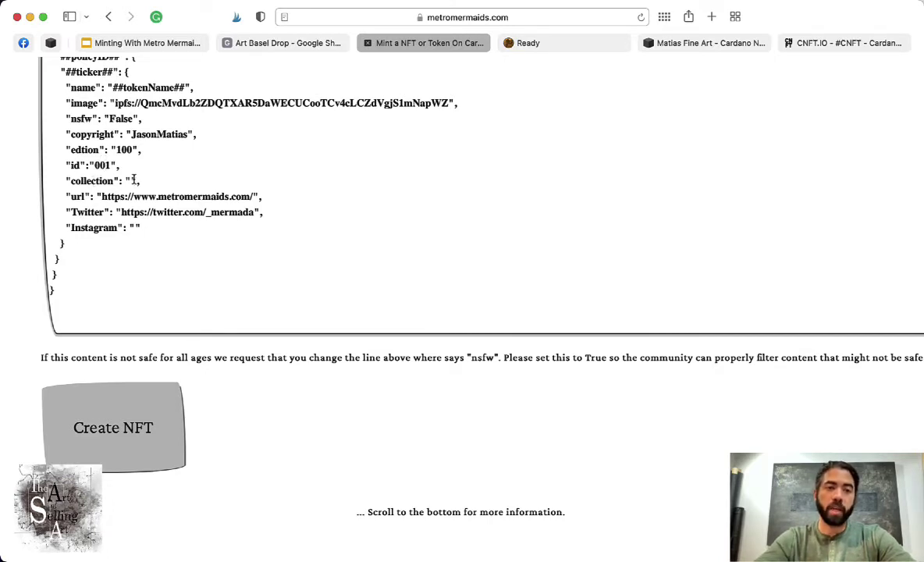
click(129, 181)
text(test)
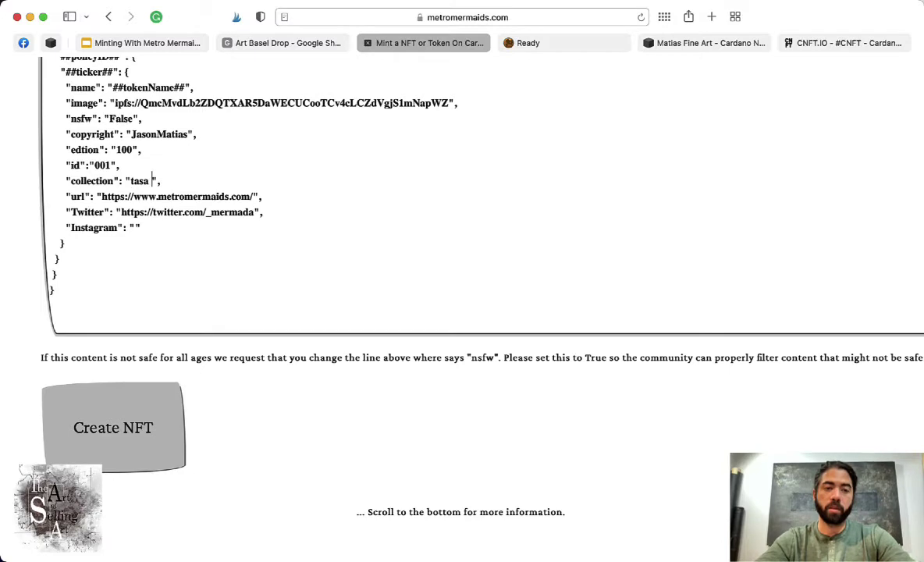
key(BackSpace)
key(BackSpace)
key(BackSpace)
key(BackSpace)
text(The)
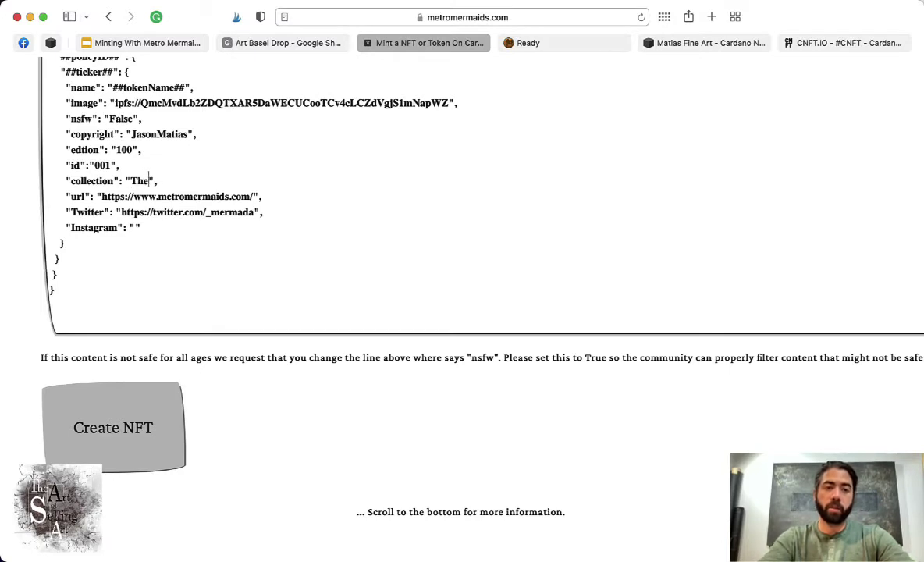
key(BackSpace)
key(BackSpace)
key(BackSpace)
text(Jason Matias Fine Ar)
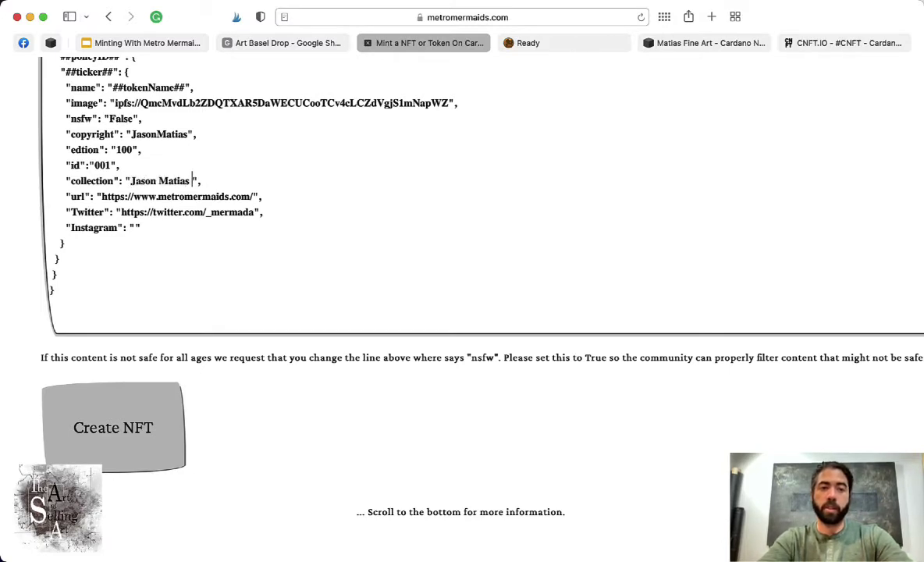
text(t)
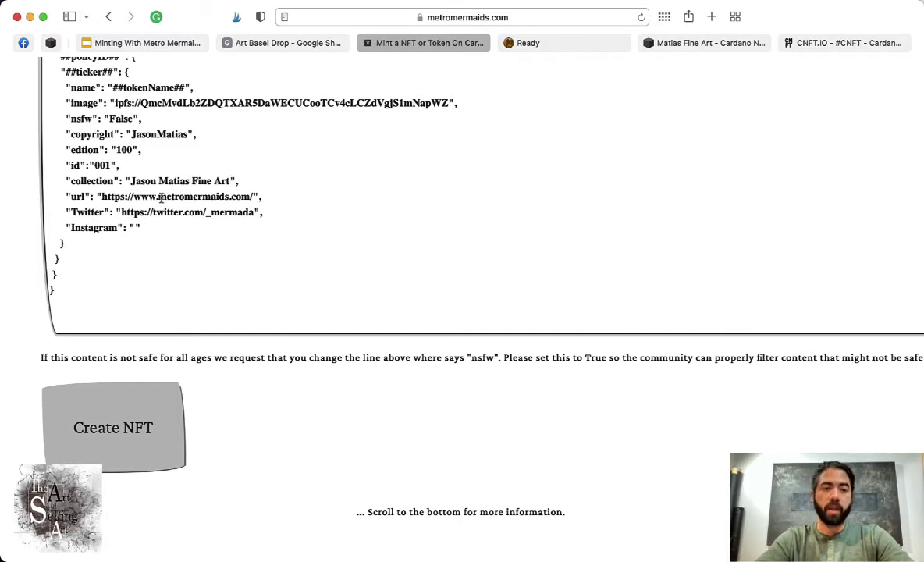
- Point the url entry to the artist's website and Twitter to the artist's handle
double_click(178, 201)
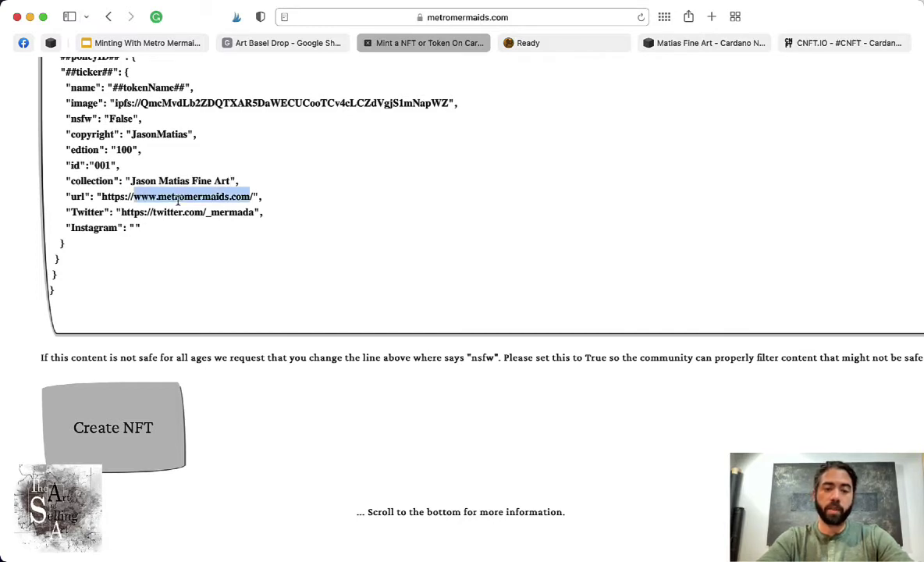
key(BackSpace)
text(www.jasonmatias.)
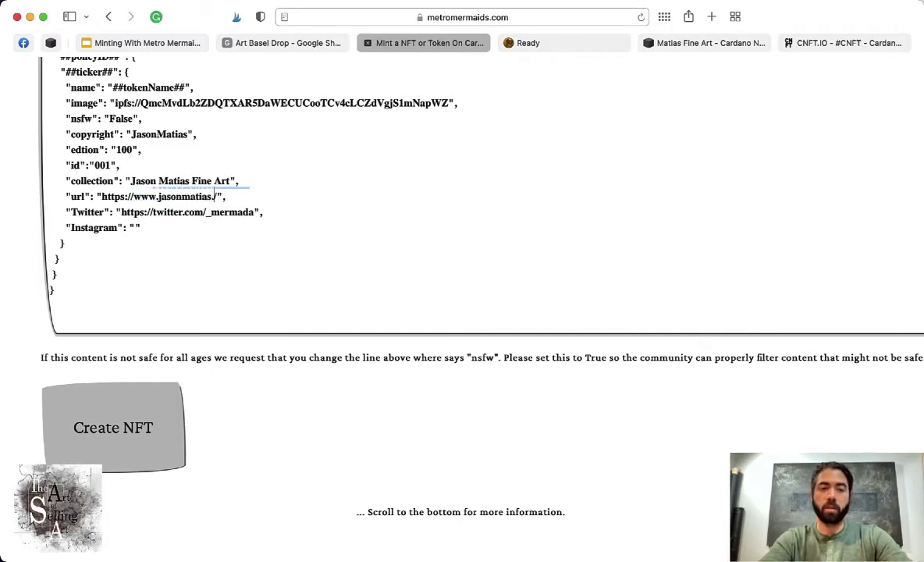
text(com)
drag(207, 215, 251, 215)
text(real)
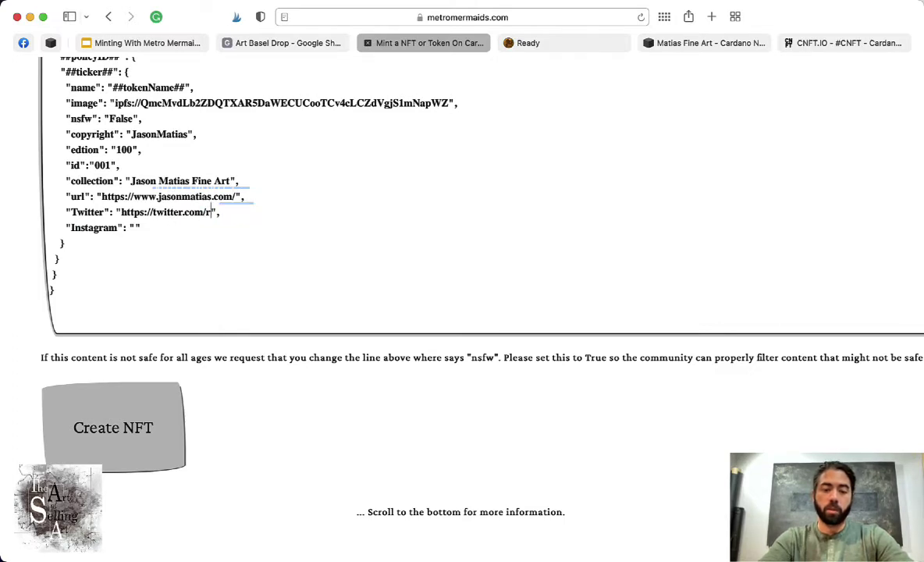
text(jasonmatias)
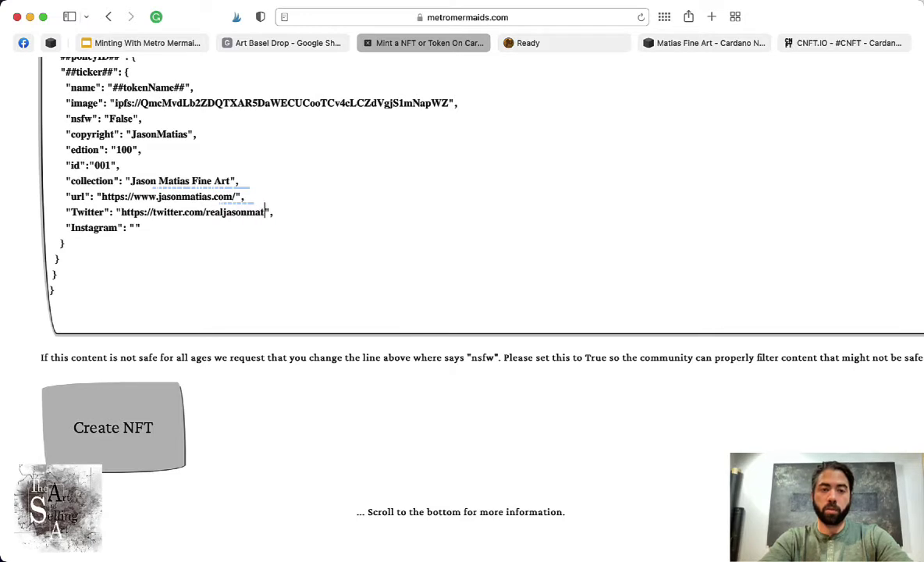
- Correct the misspelled 'edtion' key to 'edition'
double_click(92, 134)
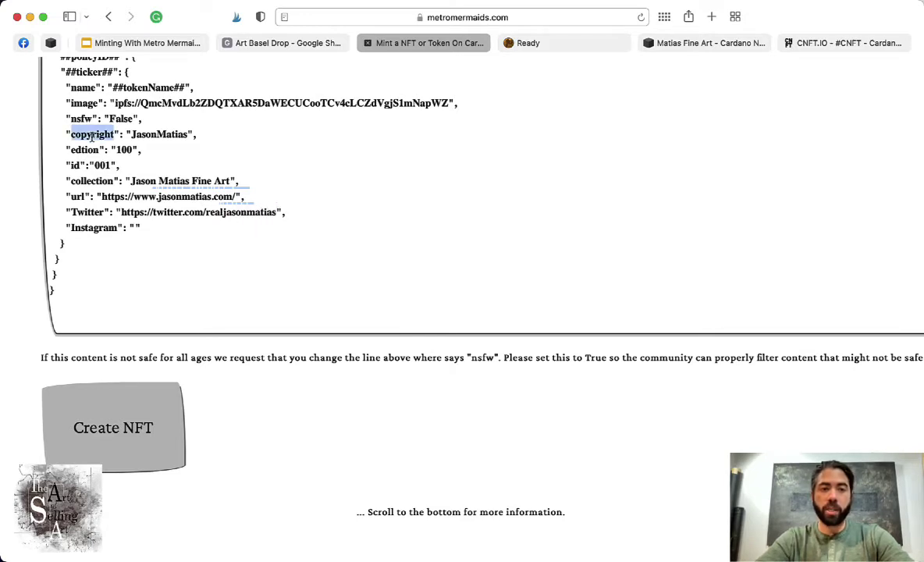
click(88, 148)
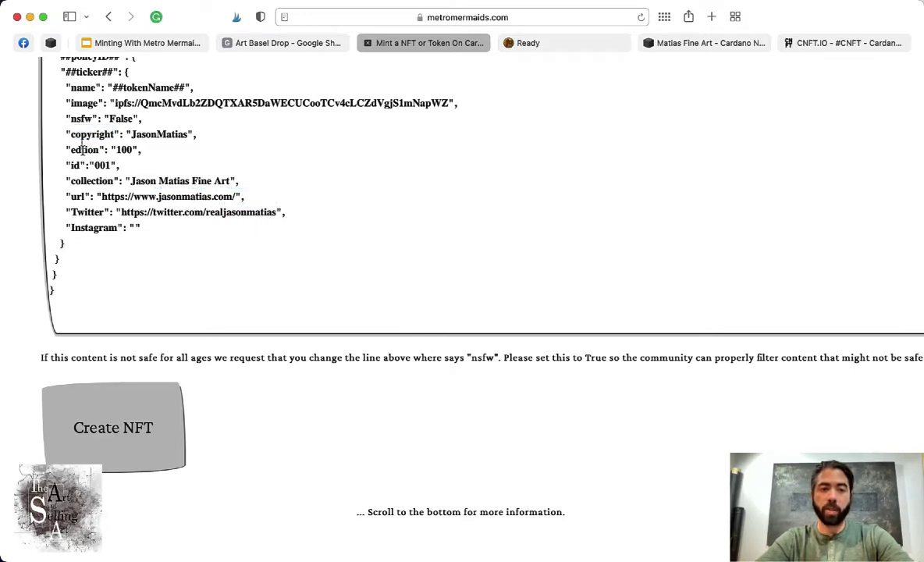
text(t)
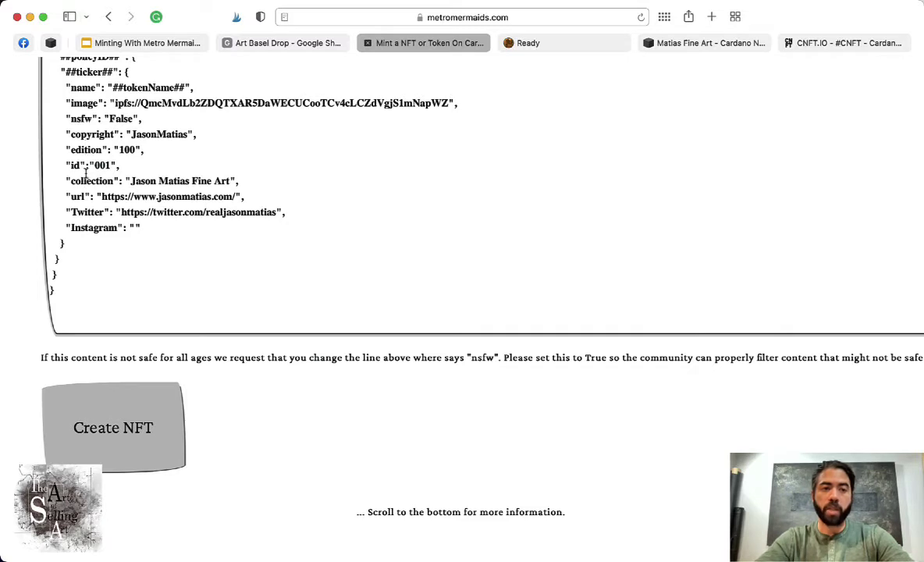
- Rename the Instagram key to story and give it the value "blah blah"
double_click(91, 228)
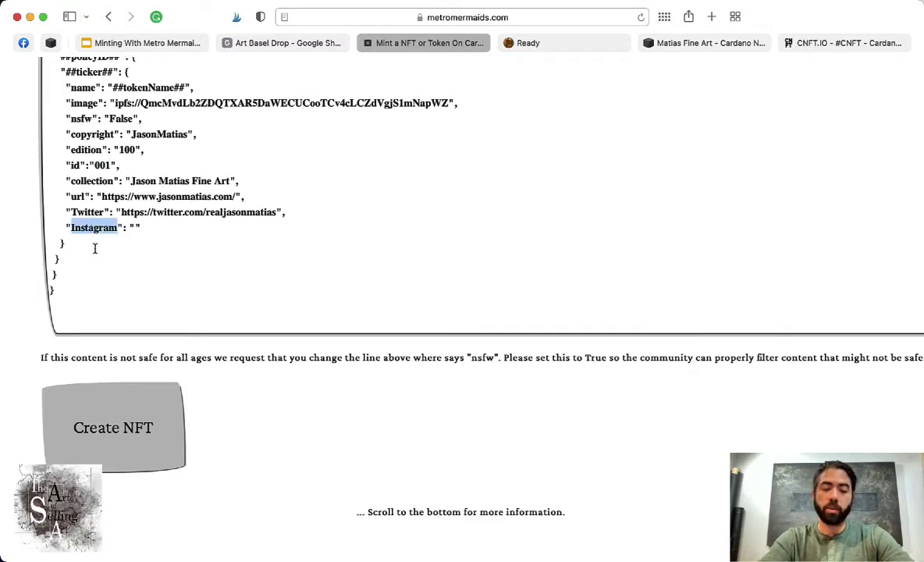
text(story)
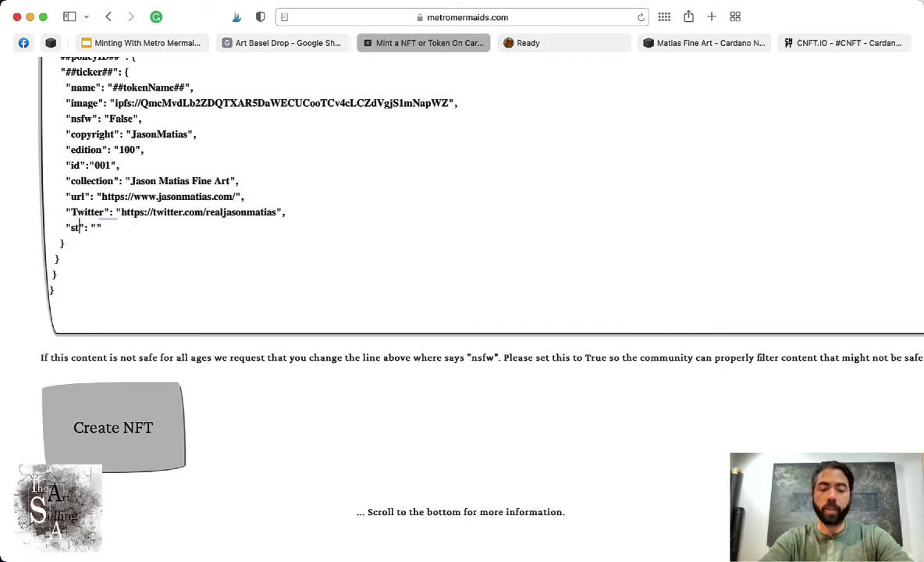
click(110, 228)
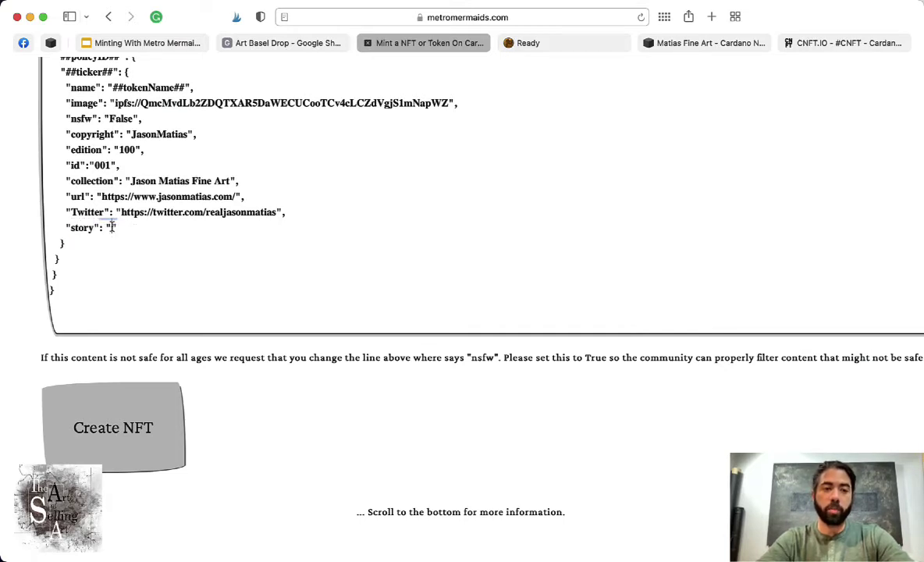
text(blah blah)
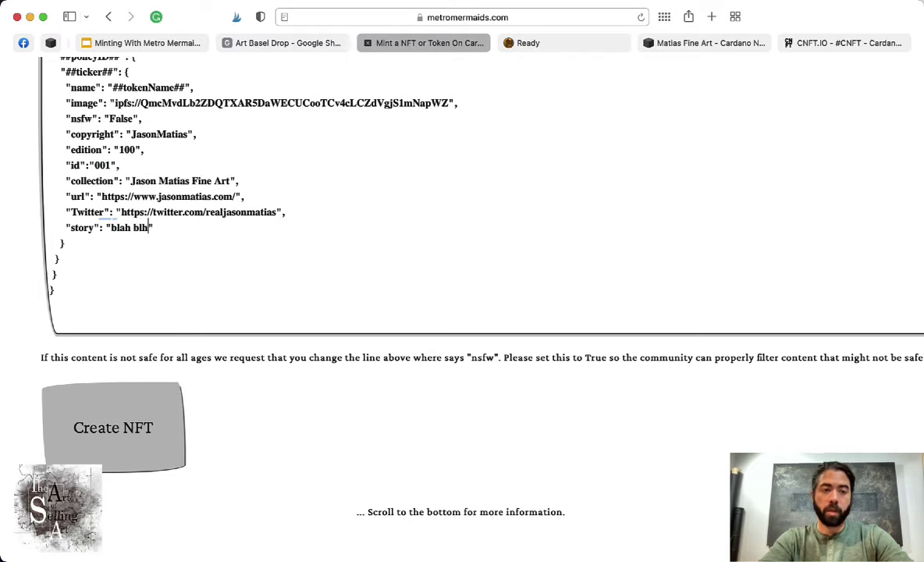
key(BackSpace)
key(BackSpace)
text(ah)
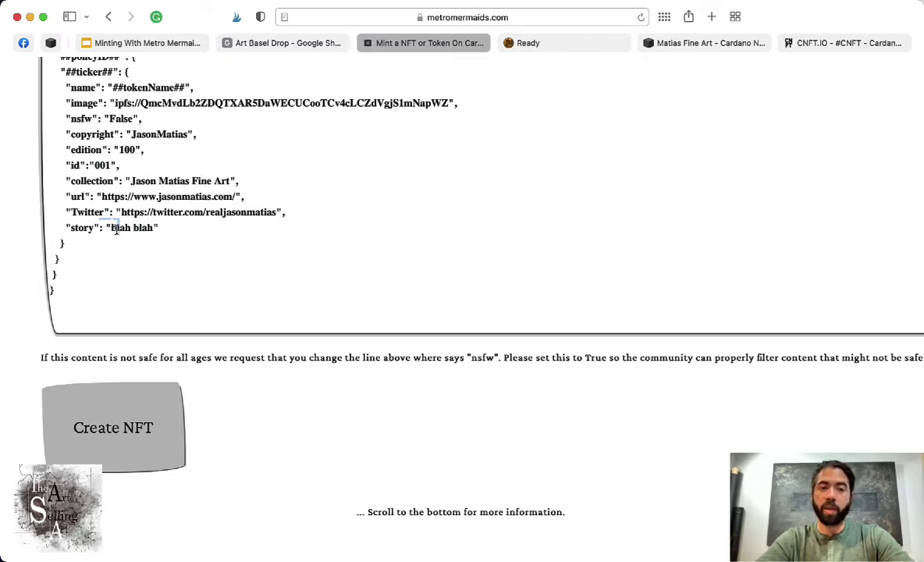
- Duplicate the story line below it as a saf entry reading "no blah"
drag(116, 228, 208, 230)
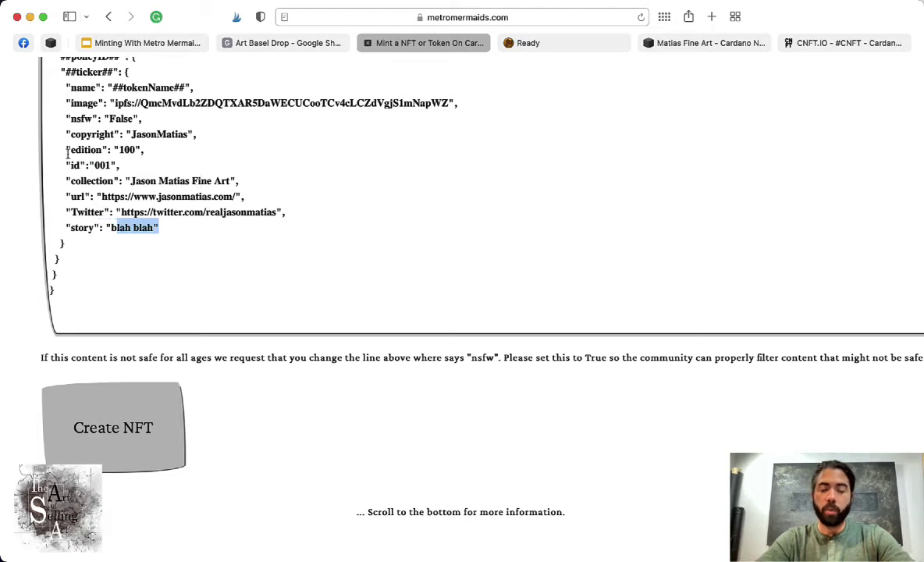
click(162, 225)
drag(162, 225, 35, 224)
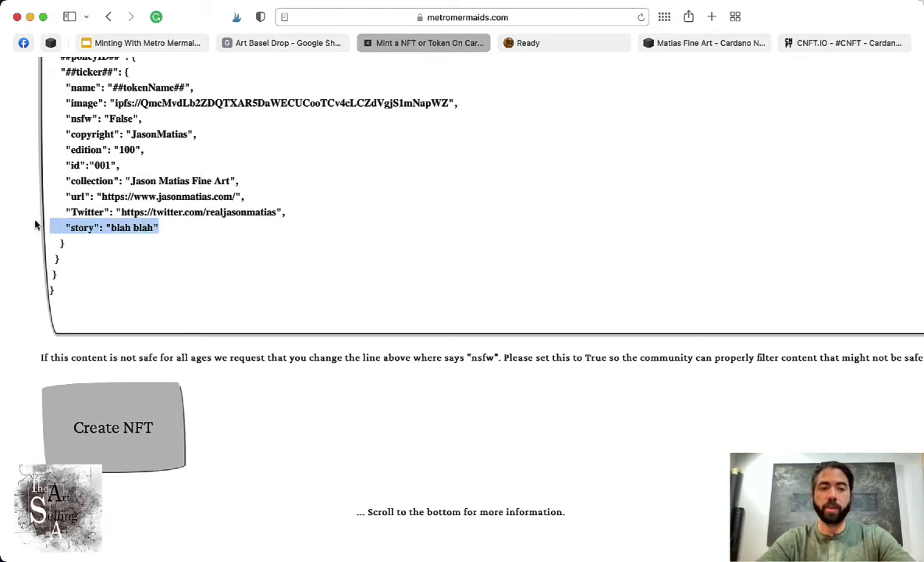
click(162, 227)
click(286, 215)
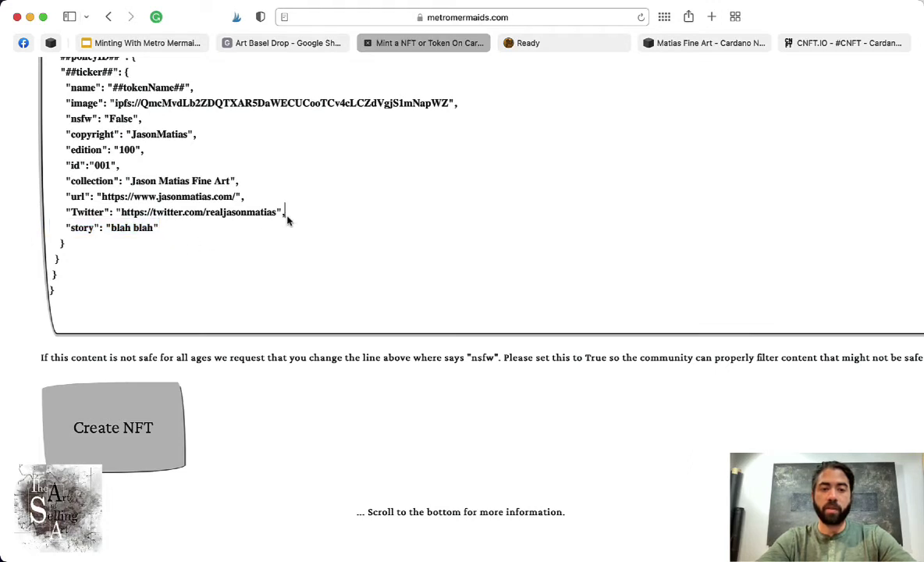
key(shift+Down)
key(super+c)
key(shift+Up)
drag(283, 213, 275, 214)
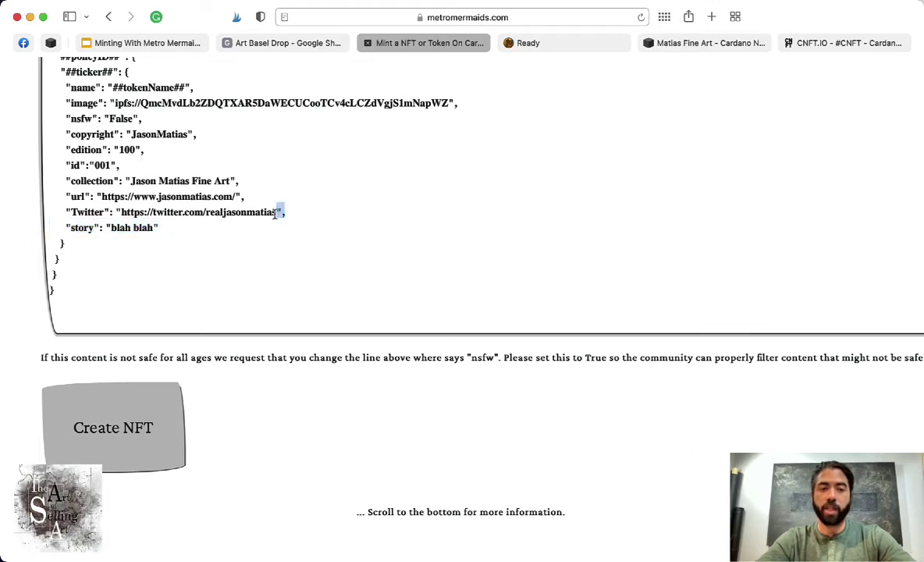
click(162, 227)
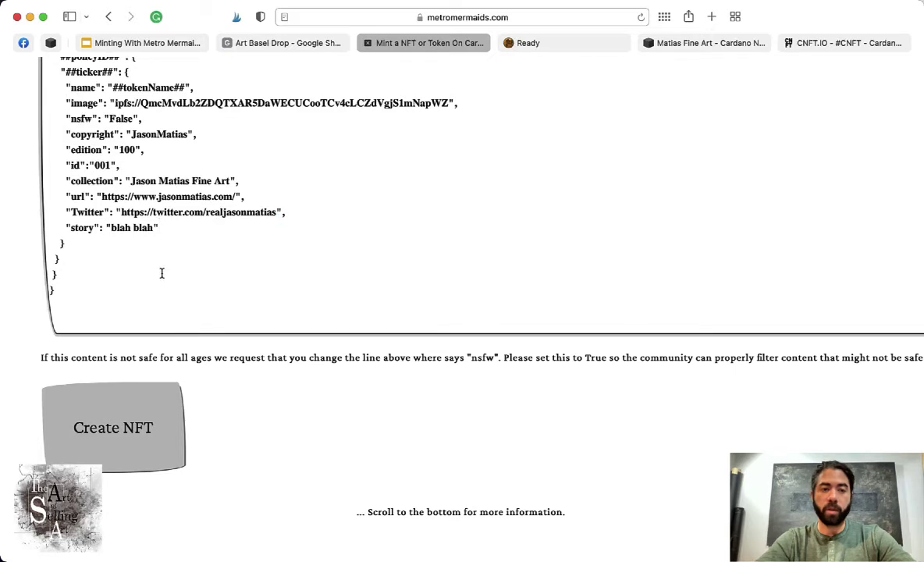
key(Return)
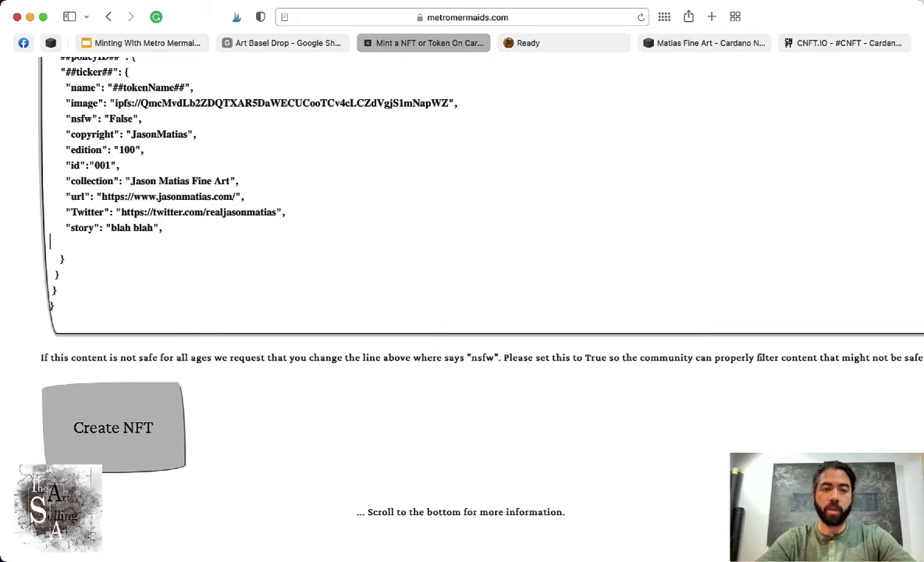
key(super+v)
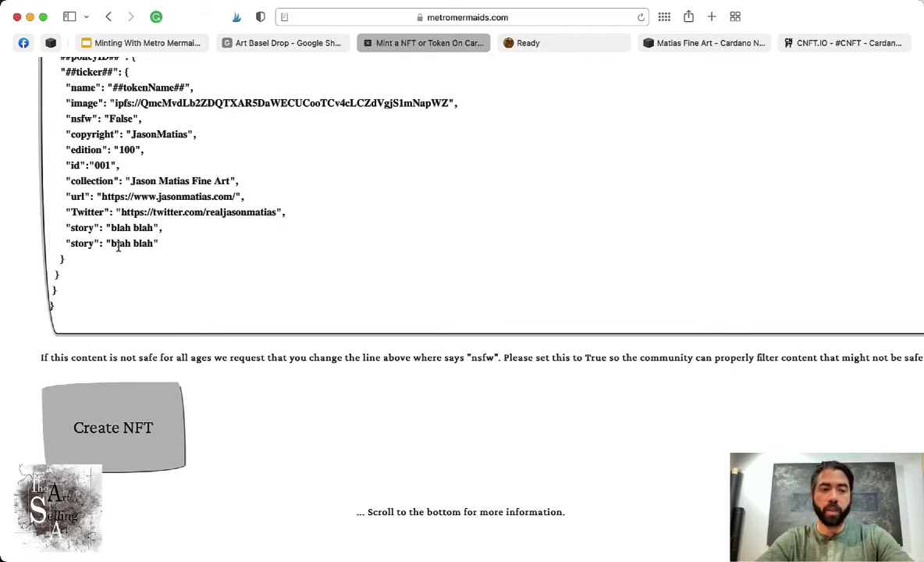
double_click(81, 243)
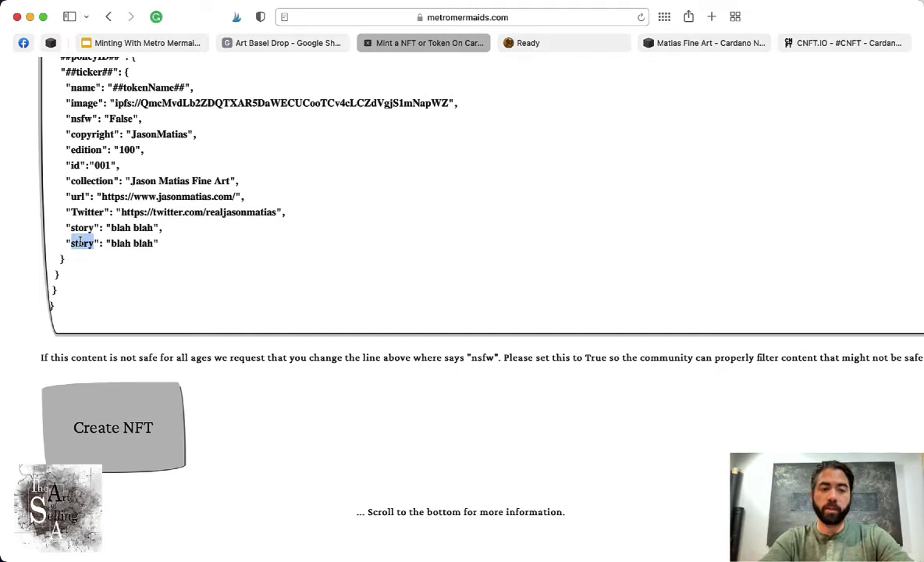
text(saf)
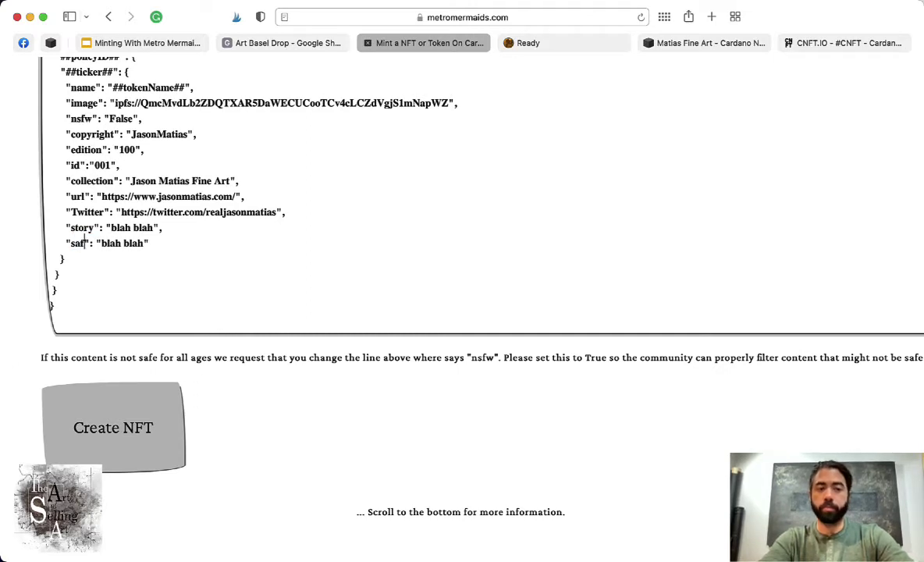
double_click(114, 242)
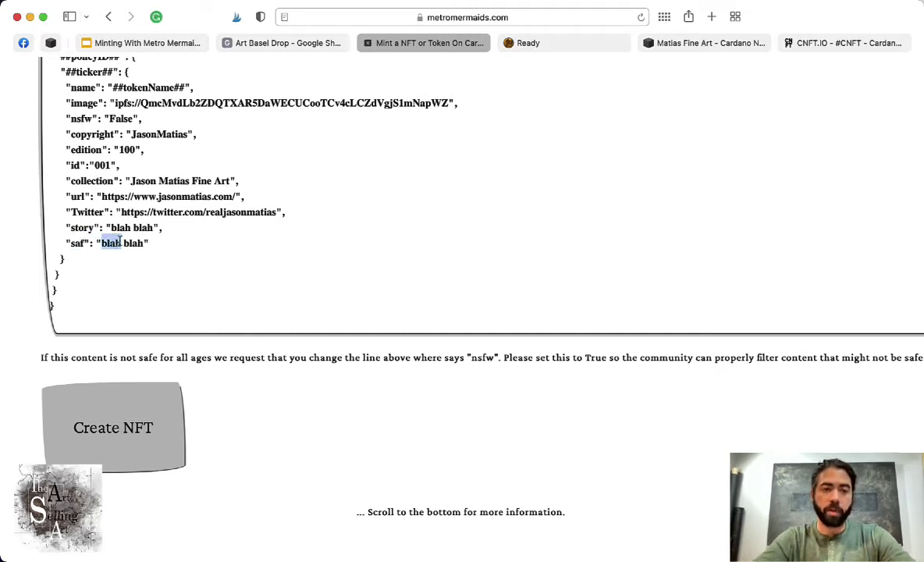
text(no)
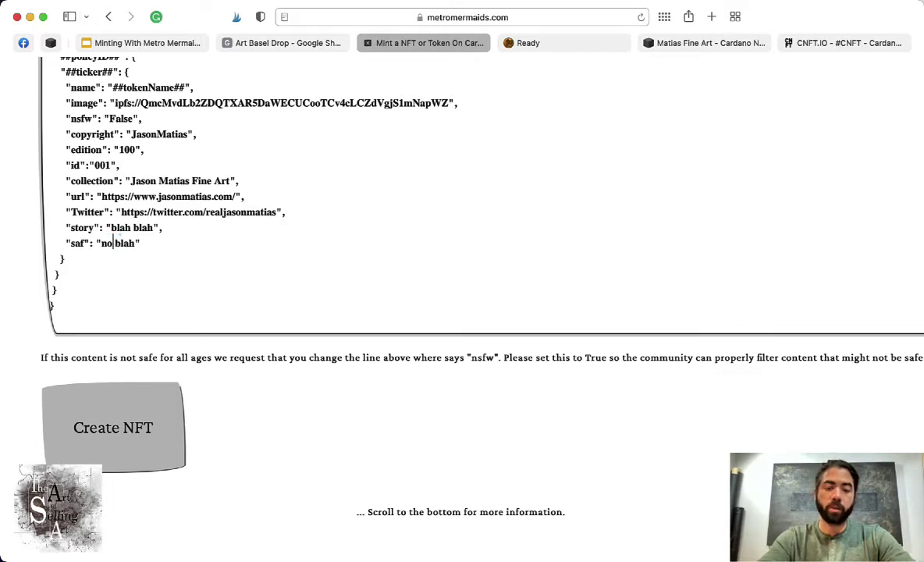
- Create the NFT, reaching the page requesting 3 ADA at the minting address, and select that address
click(148, 422)
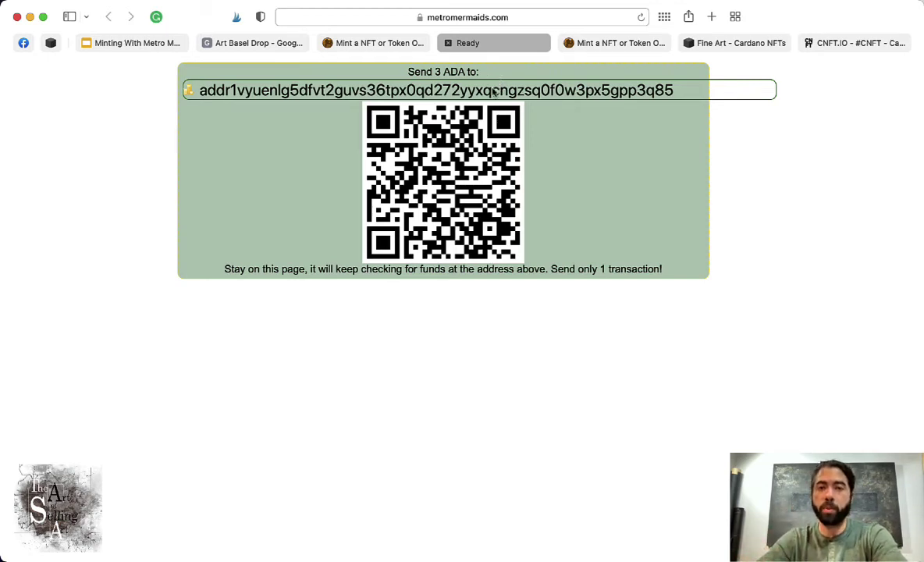
click(381, 92)
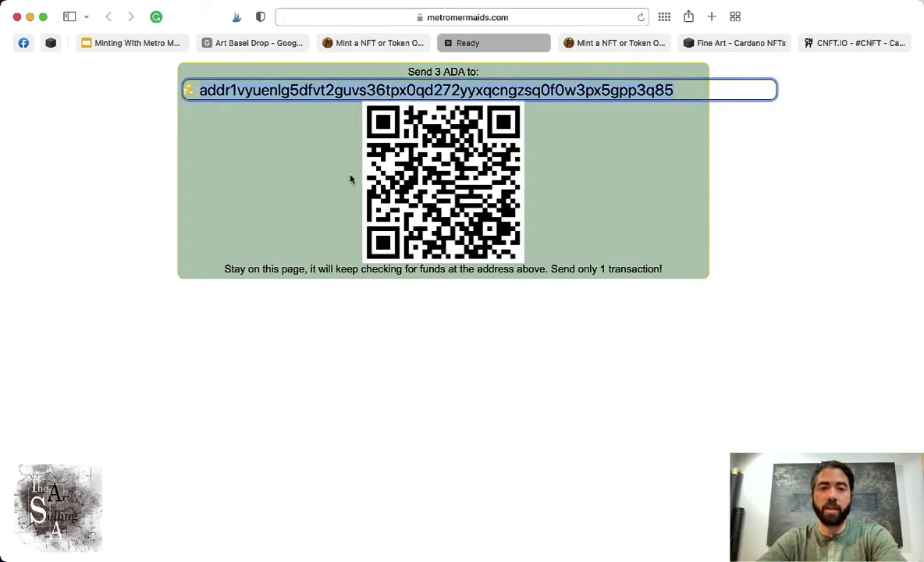
drag(413, 72, 441, 72)
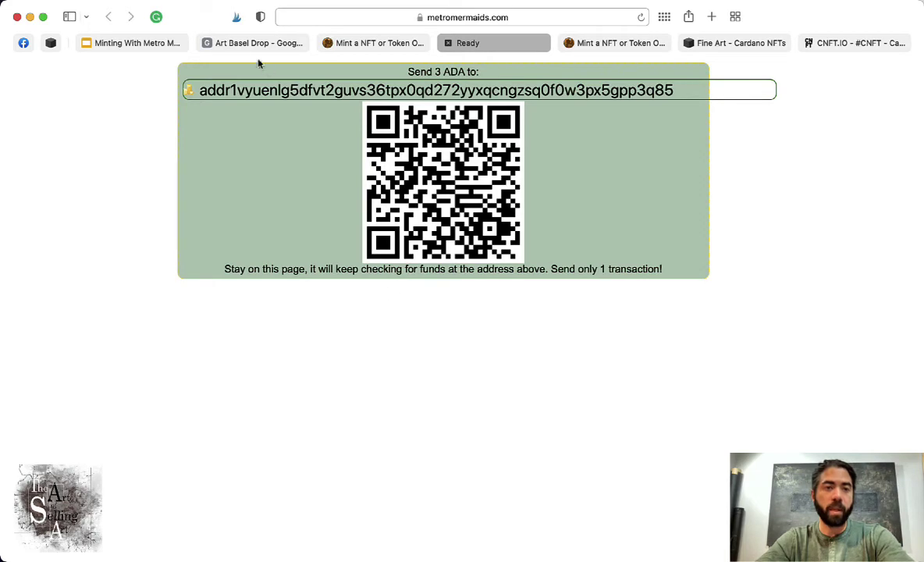
key(super+Tab)
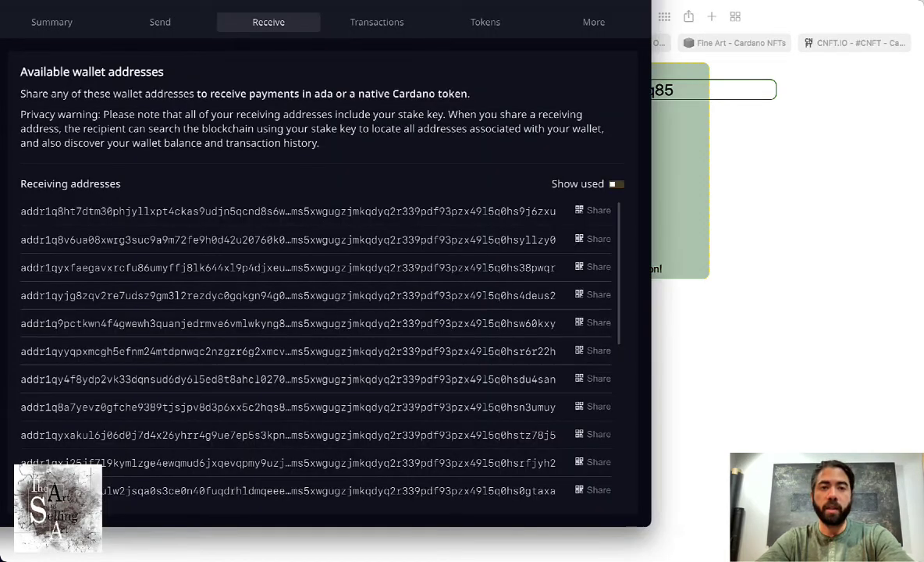
click(482, 32)
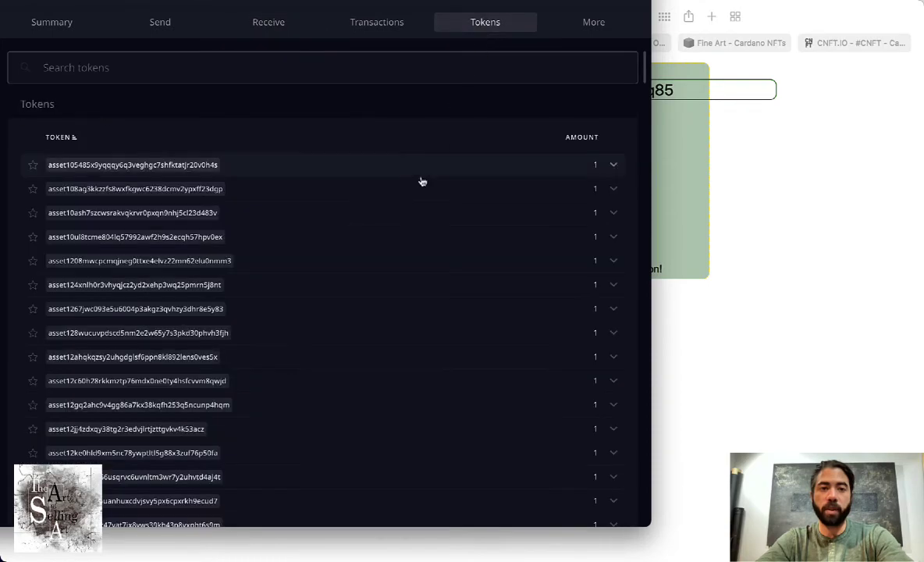
scroll(421, 180, down, 3)
scroll(422, 181, down, 6)
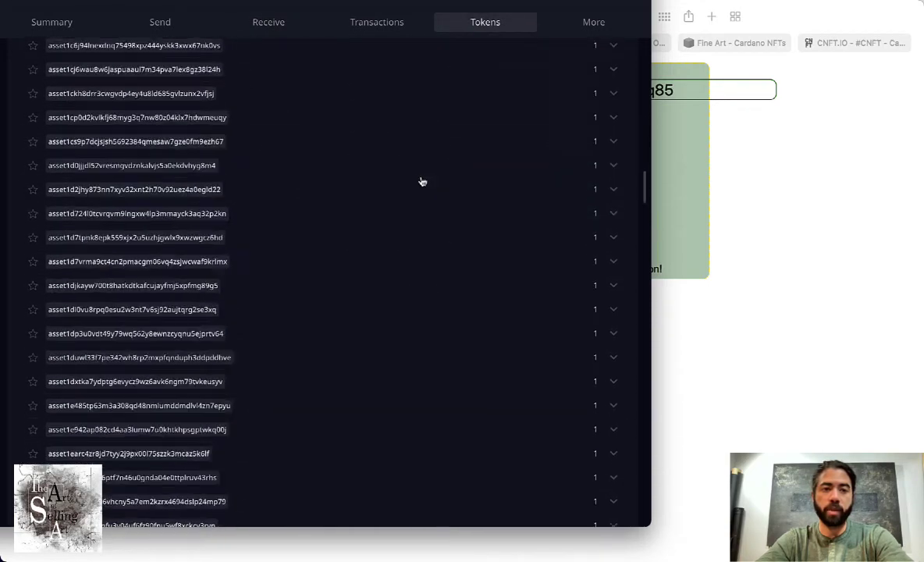
scroll(421, 181, up, 10)
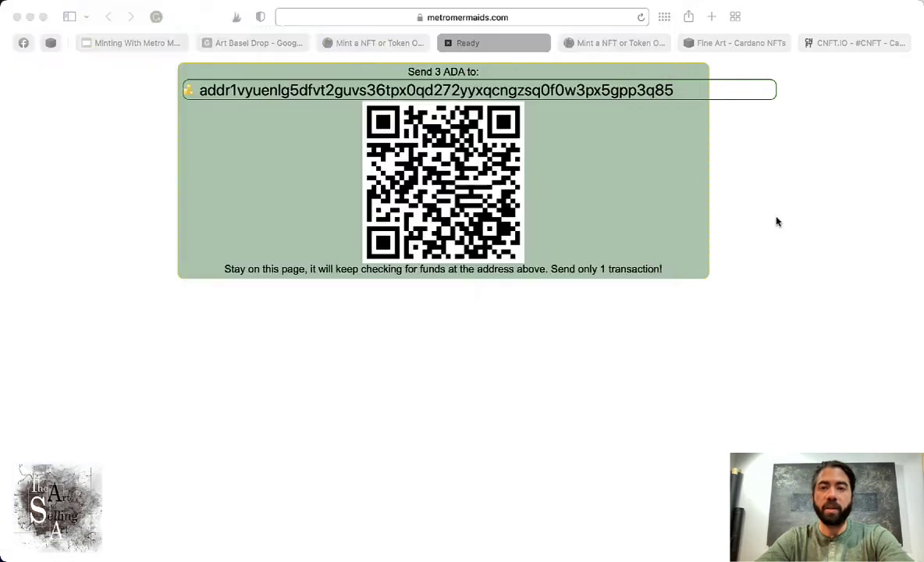
click(776, 222)
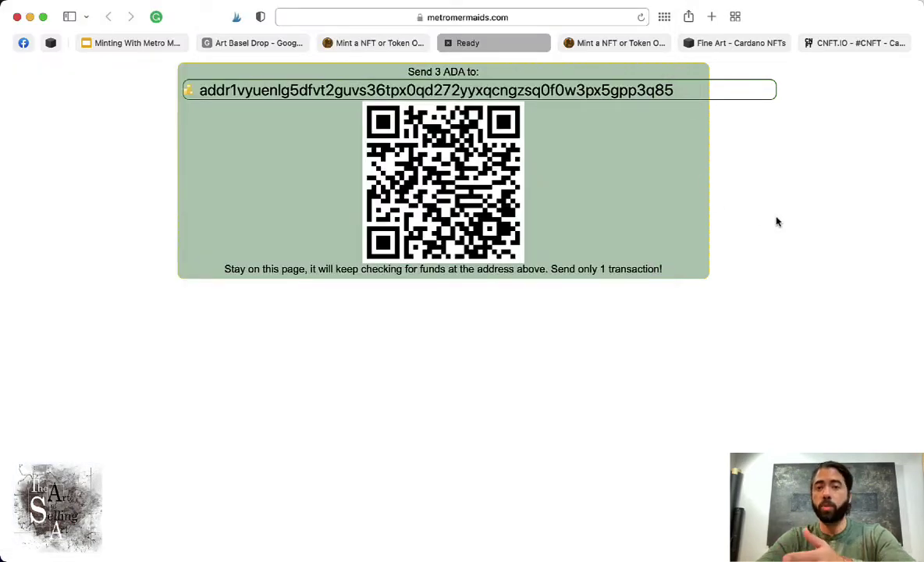
- Switch to CNFT.io and browse the NFTs in the dashboard Inventory
click(863, 43)
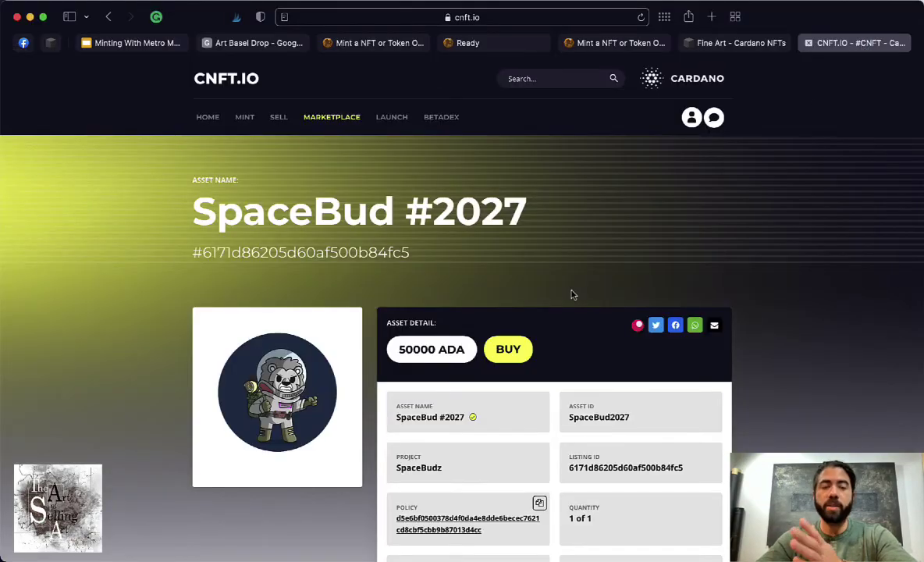
scroll(282, 212, down, 5)
scroll(282, 214, up, 5)
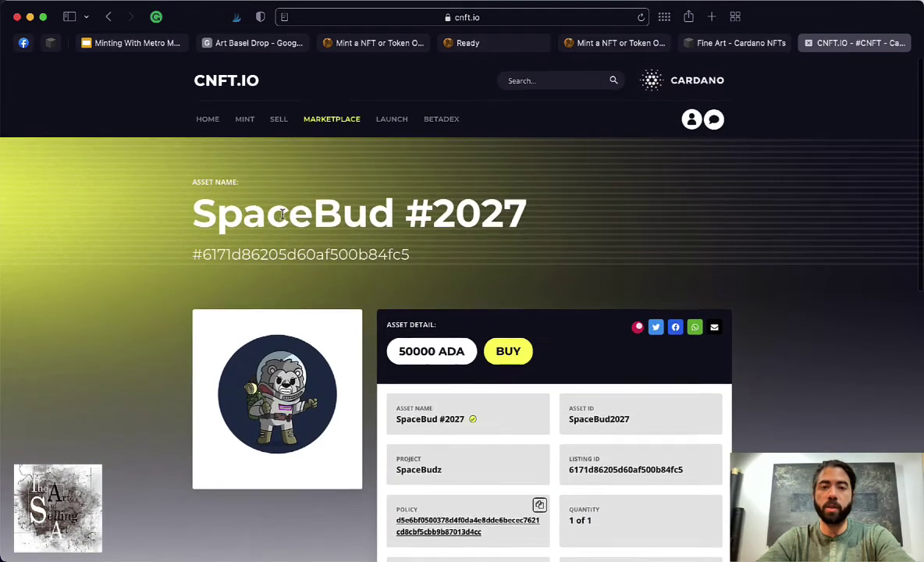
click(109, 16)
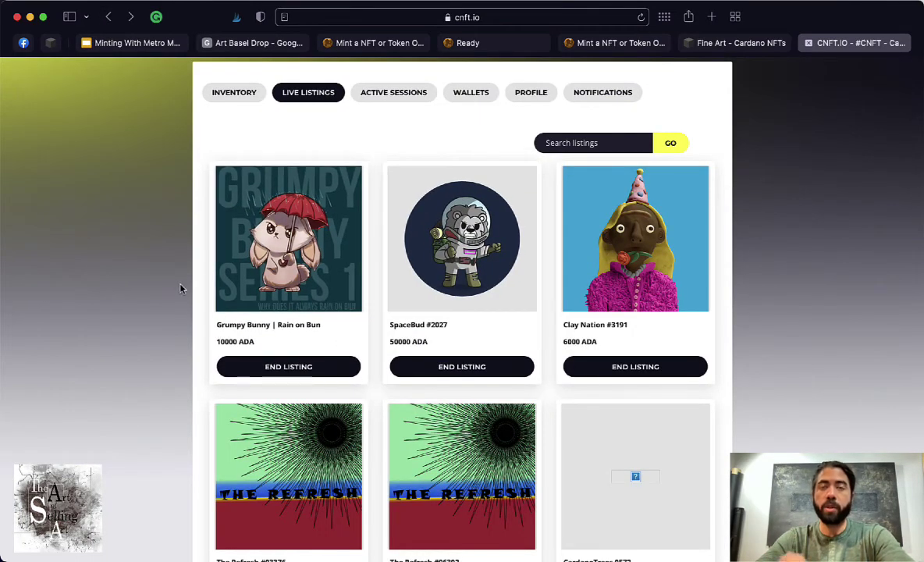
scroll(181, 289, down, 3)
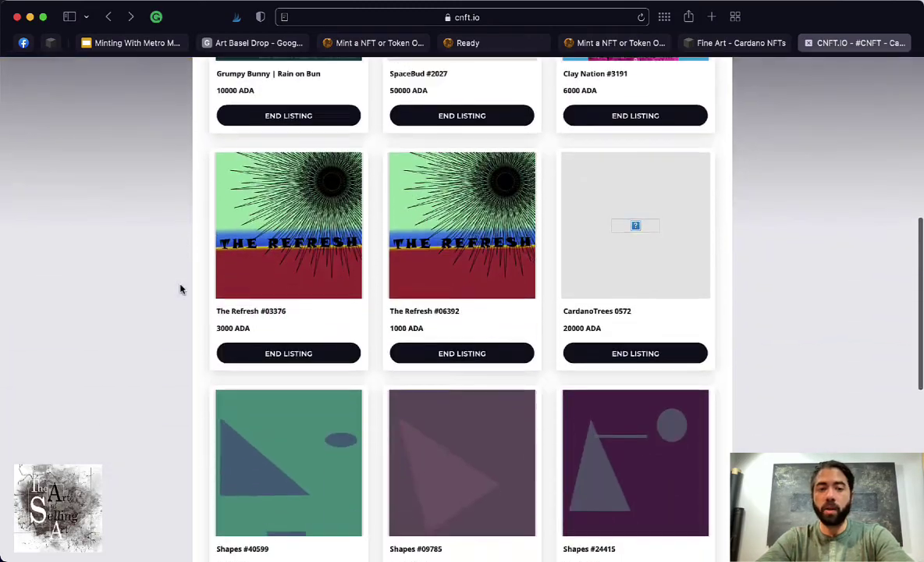
scroll(181, 289, up, 6)
click(222, 315)
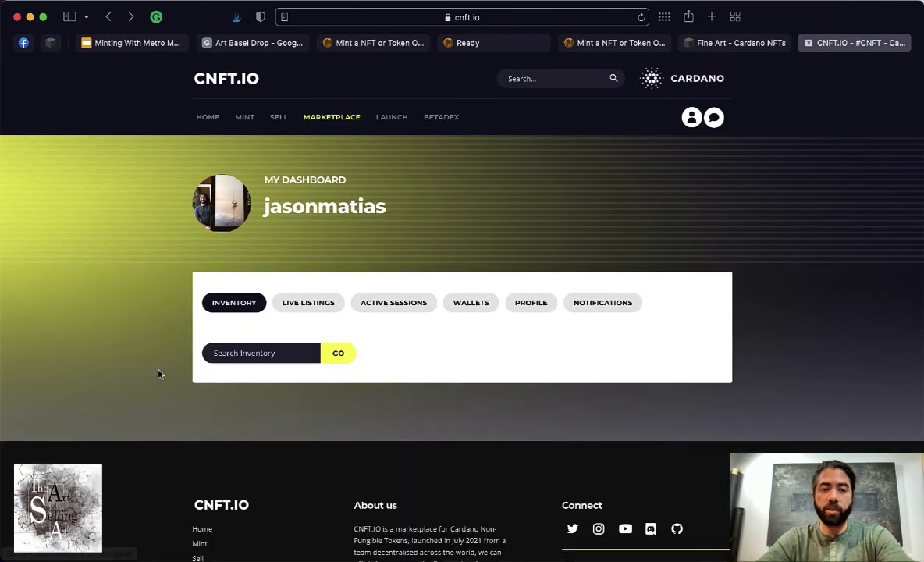
scroll(148, 344, down, 2)
scroll(280, 379, down, 10)
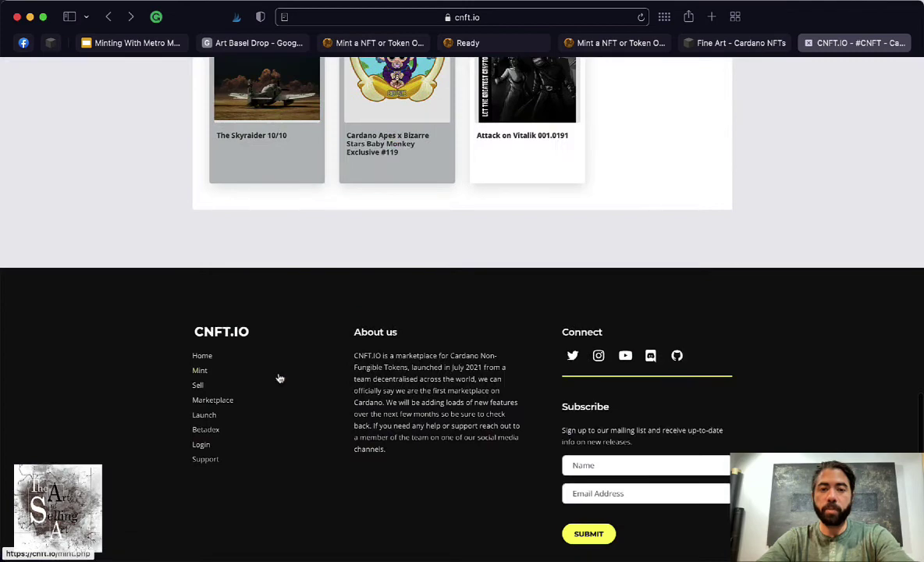
scroll(398, 217, up, 2)
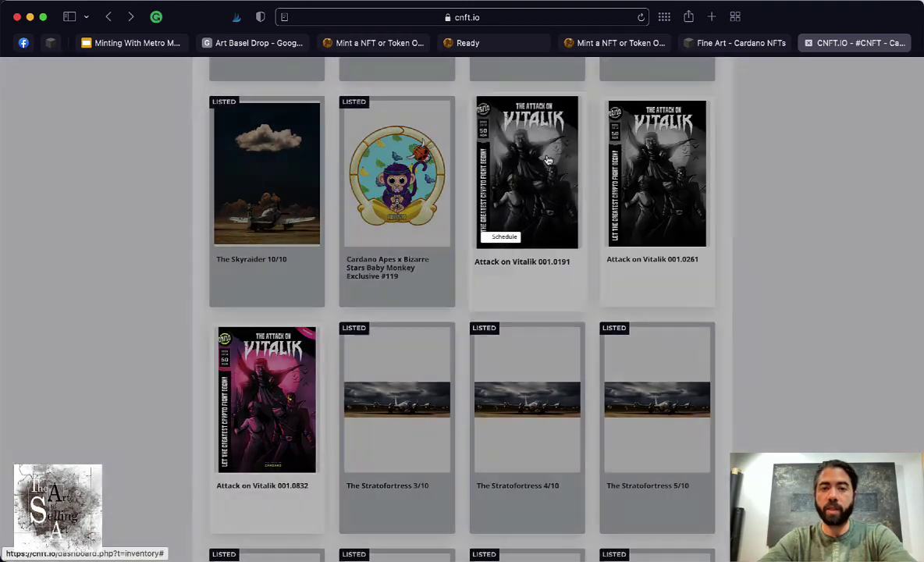
- Inspect Attack on Vitalik 001.0191 and its sell option, then close its details
click(517, 156)
click(316, 404)
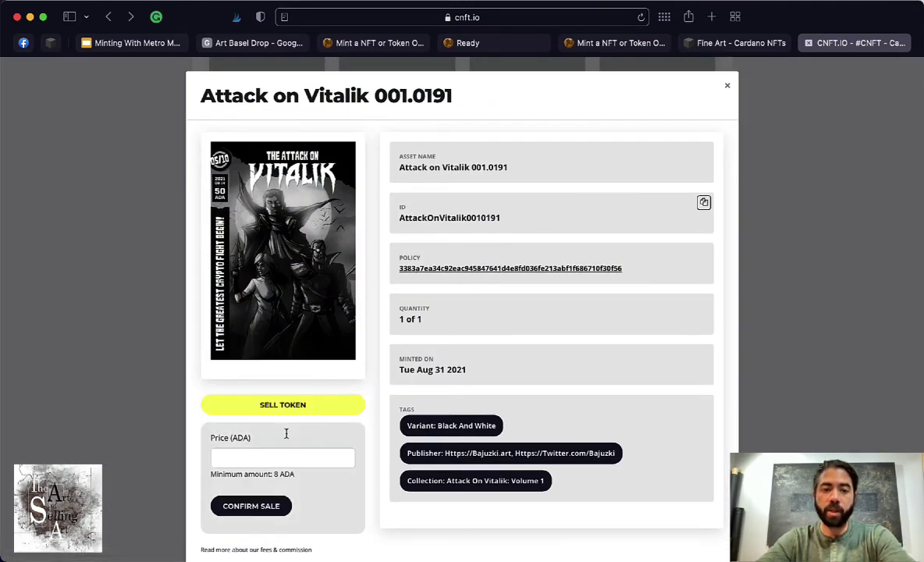
click(266, 457)
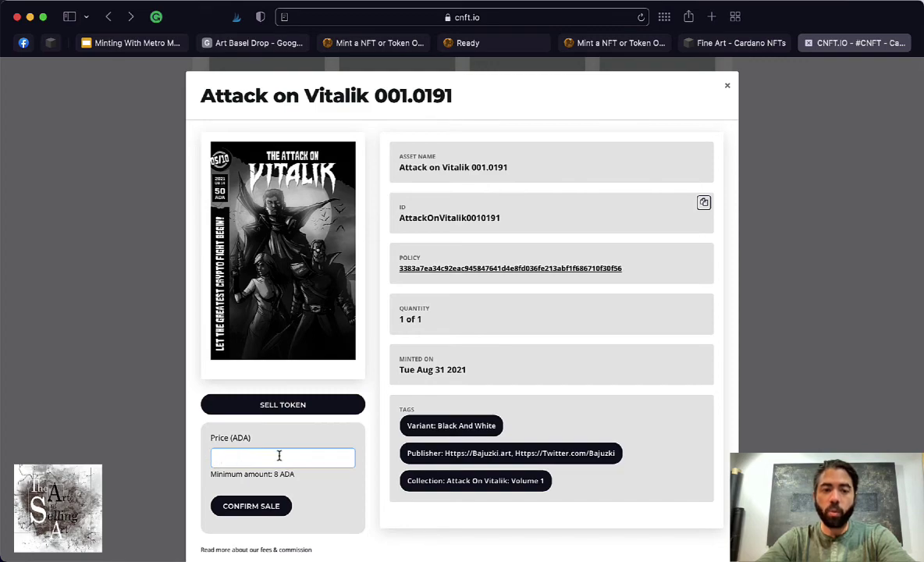
click(764, 297)
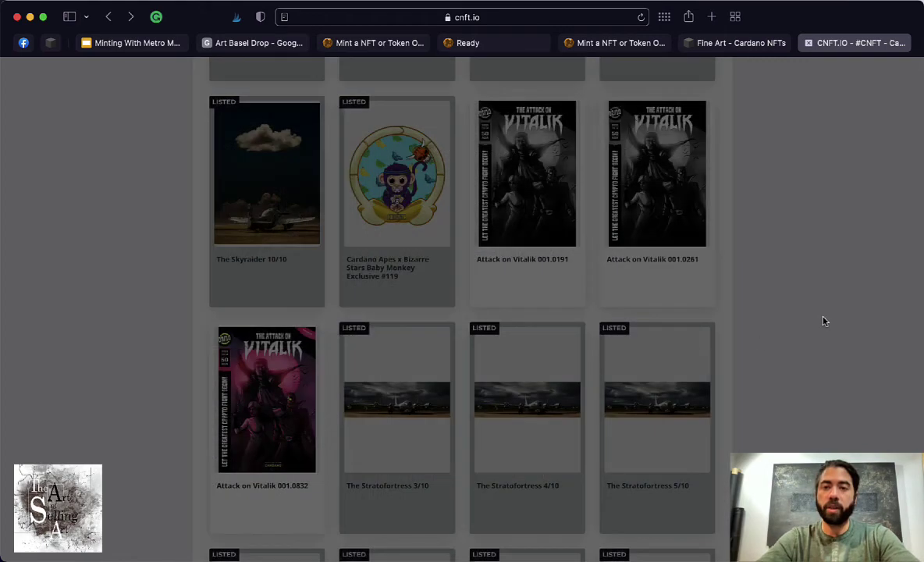
- Open the SpaceBud #2027 listing from Live Listings and select its 50000 ADA price and address
scroll(467, 271, up, 15)
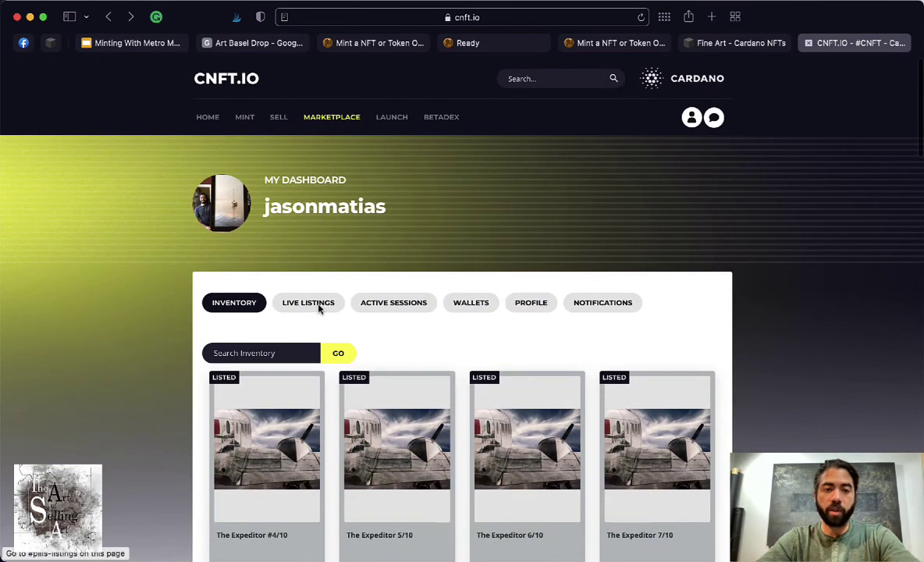
click(316, 305)
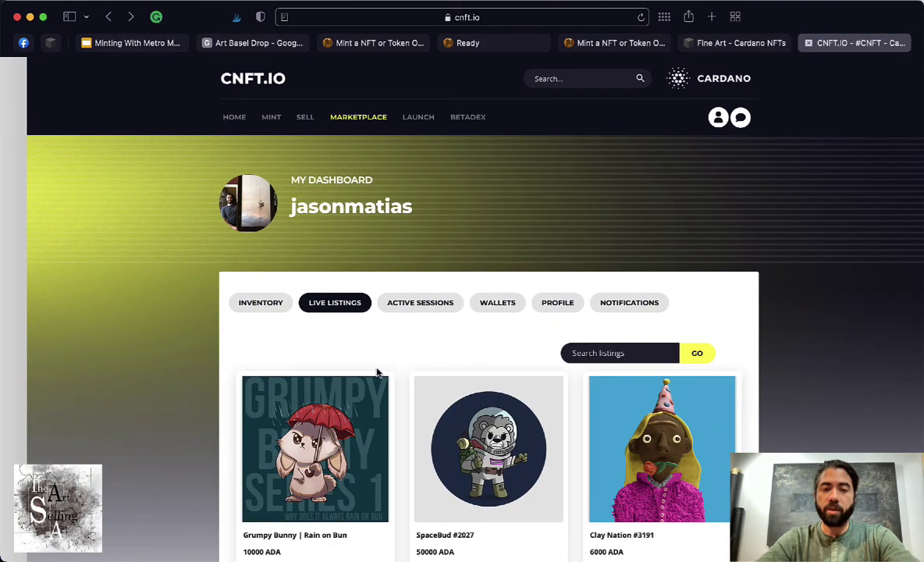
scroll(376, 373, down, 5)
click(473, 274)
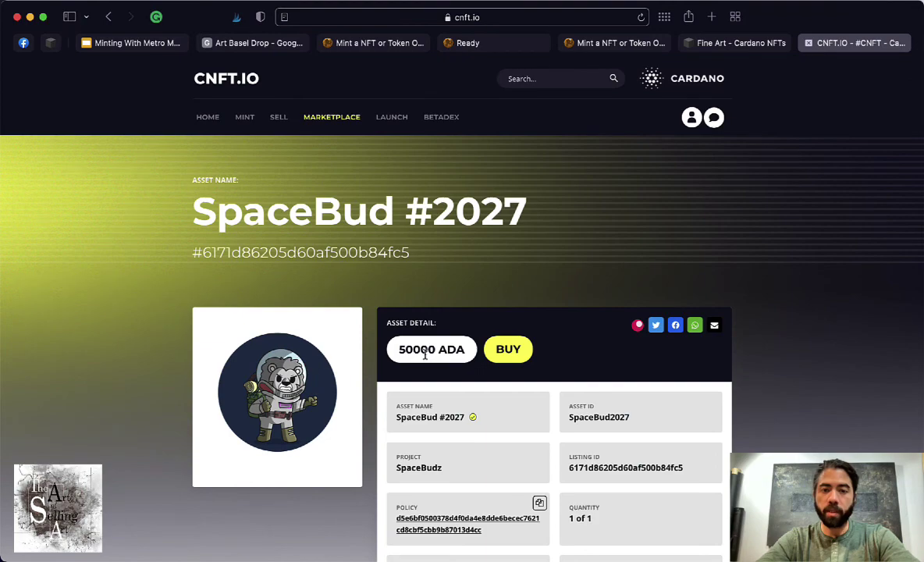
drag(427, 349, 391, 348)
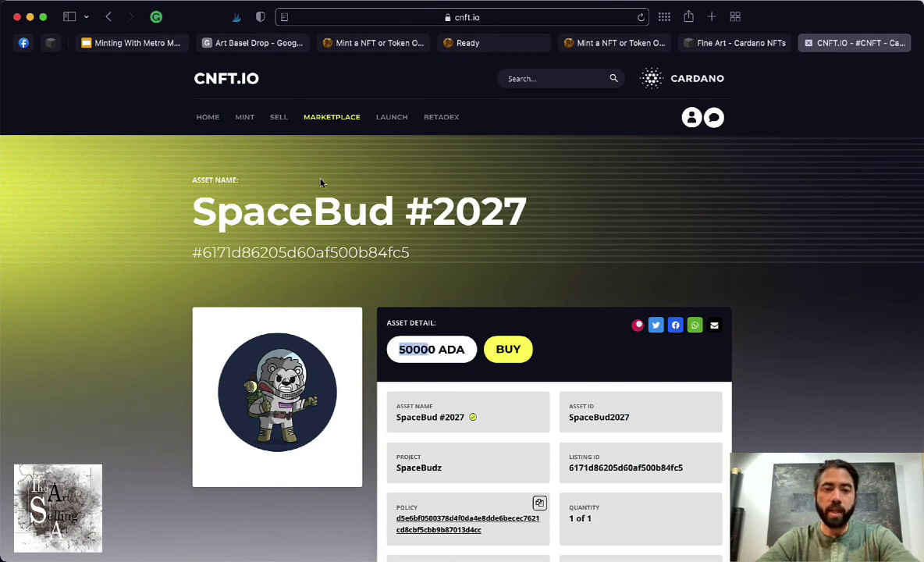
click(394, 19)
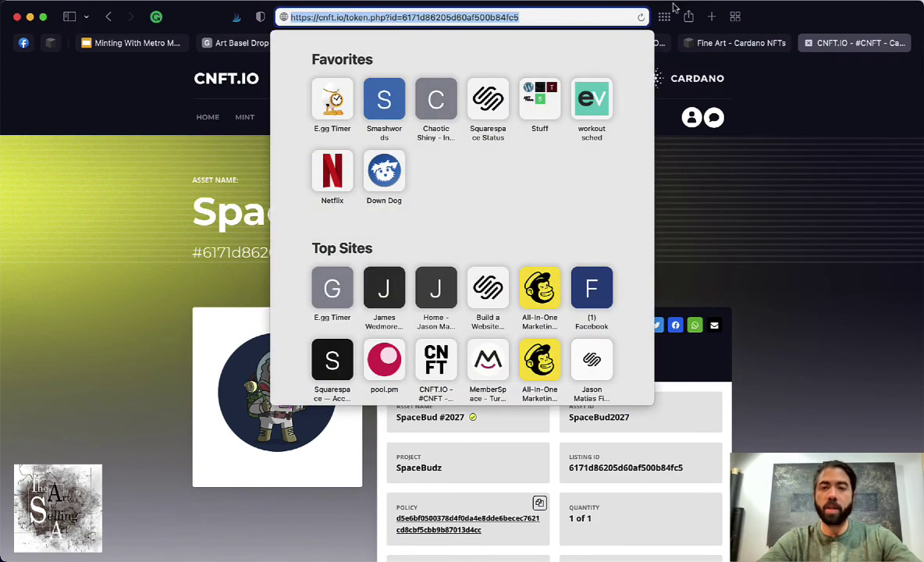
click(786, 152)
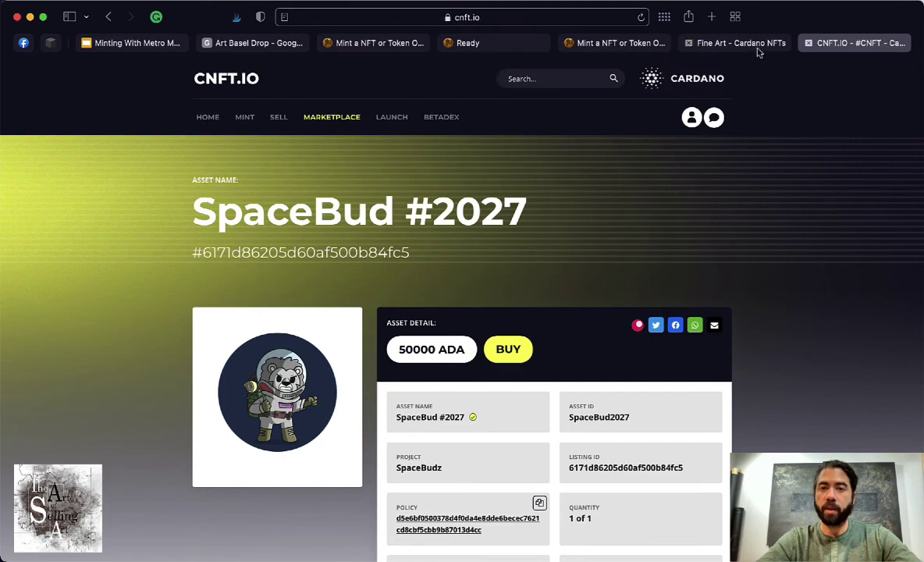
- From the Fine Art - Cardano NFTs page, open Shi Shi 1 edition 3/5 and review its 500 ADA listing
click(703, 47)
scroll(557, 354, down, 5)
scroll(557, 353, down, 10)
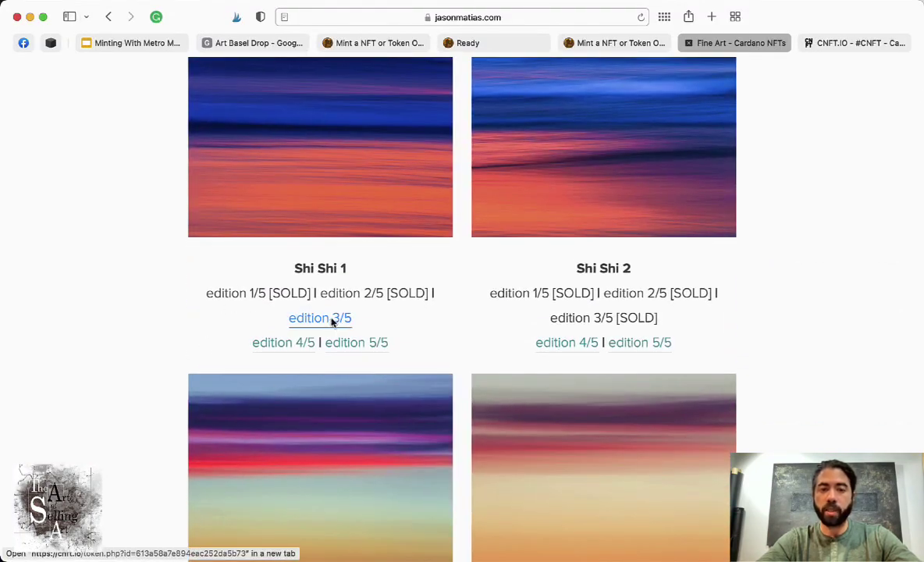
super+click(332, 322)
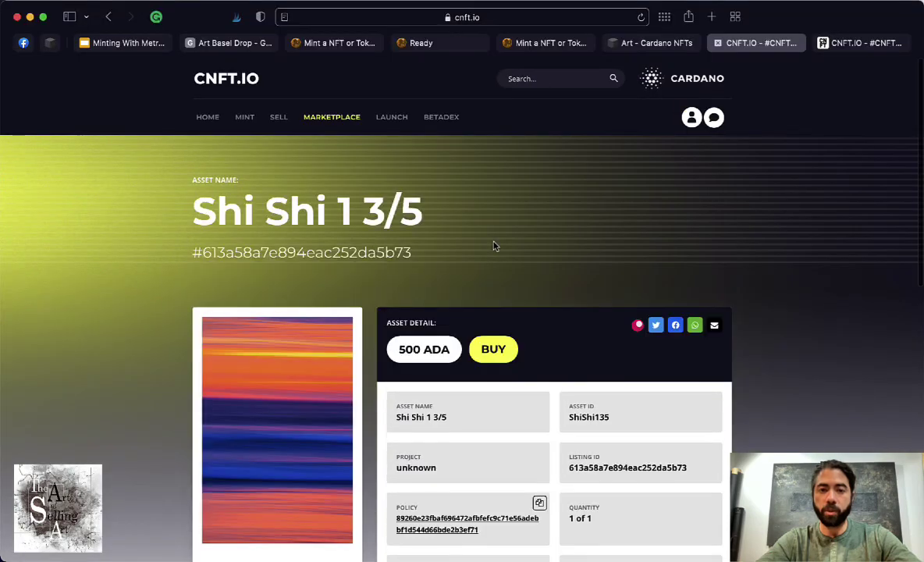
scroll(494, 246, down, 3)
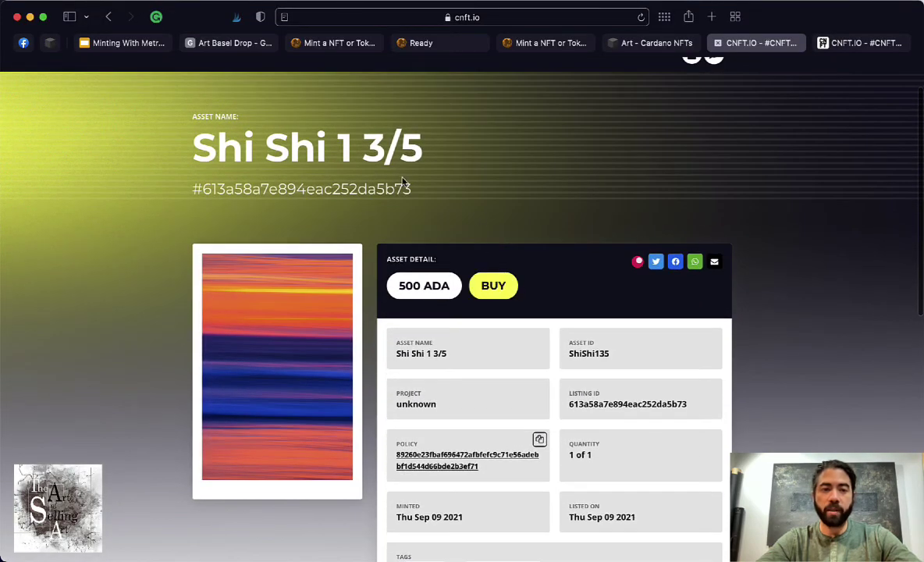
scroll(374, 166, down, 3)
scroll(289, 267, down, 5)
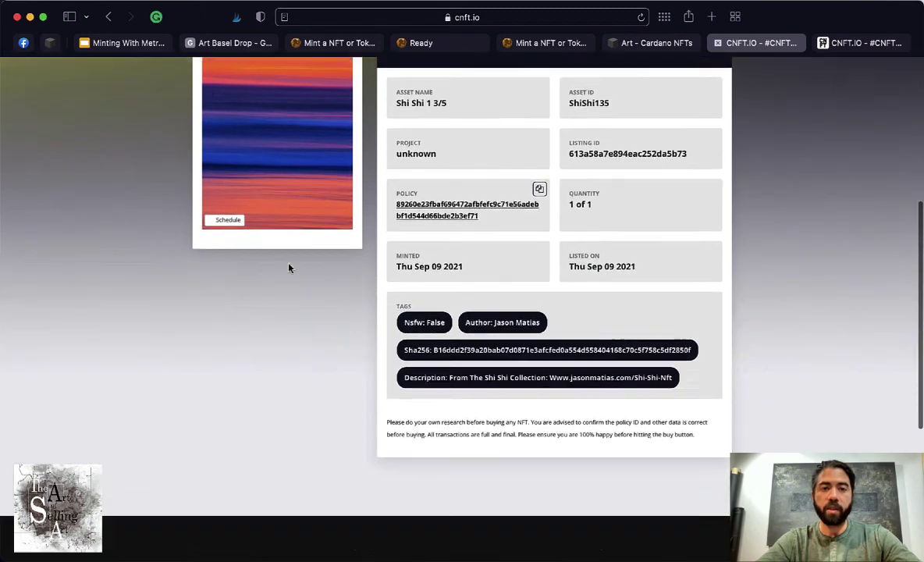
scroll(289, 267, up, 6)
scroll(289, 268, up, 2)
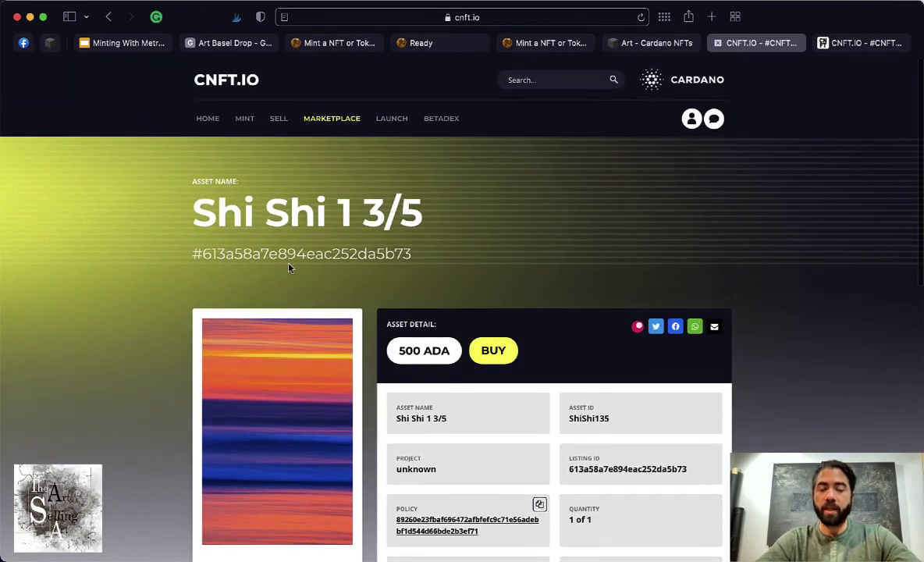